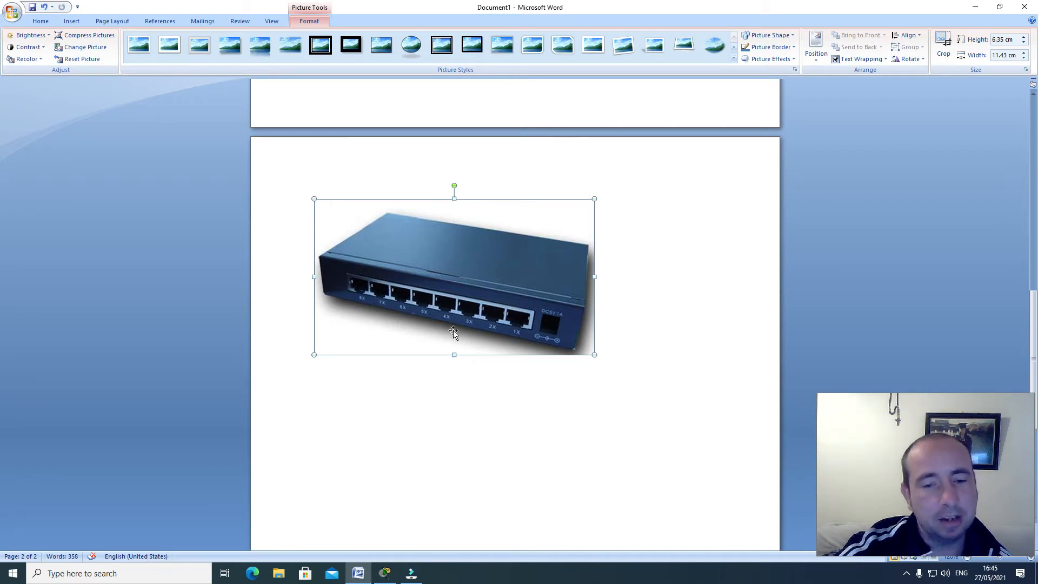
# Switch to Cisco Packet Tracer and place a PT-Hub in the upper middle of the logical workspace
pyautogui.click(975, 8)
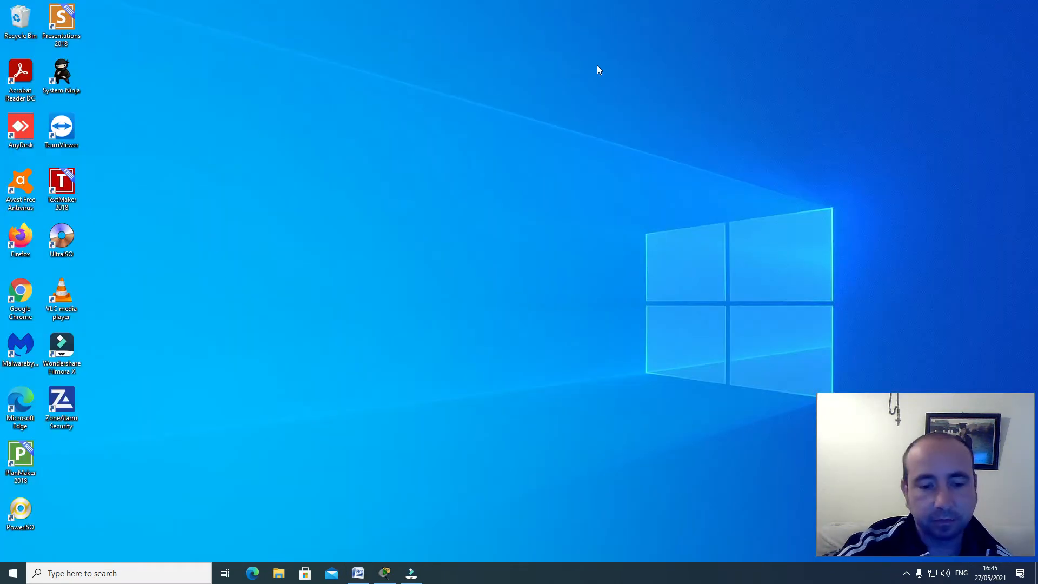
pyautogui.click(388, 573)
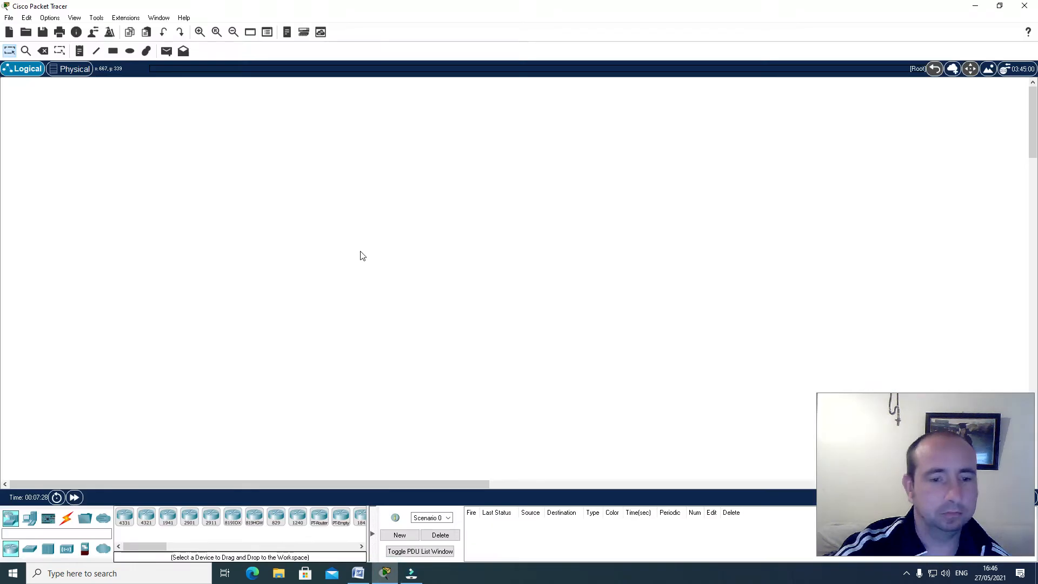
pyautogui.click(47, 549)
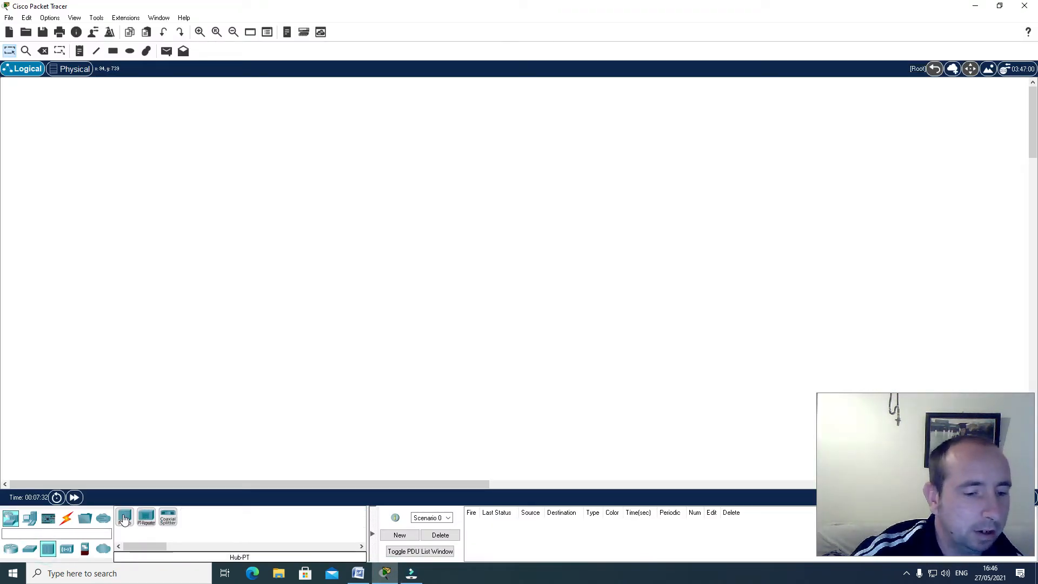
pyautogui.click(125, 518)
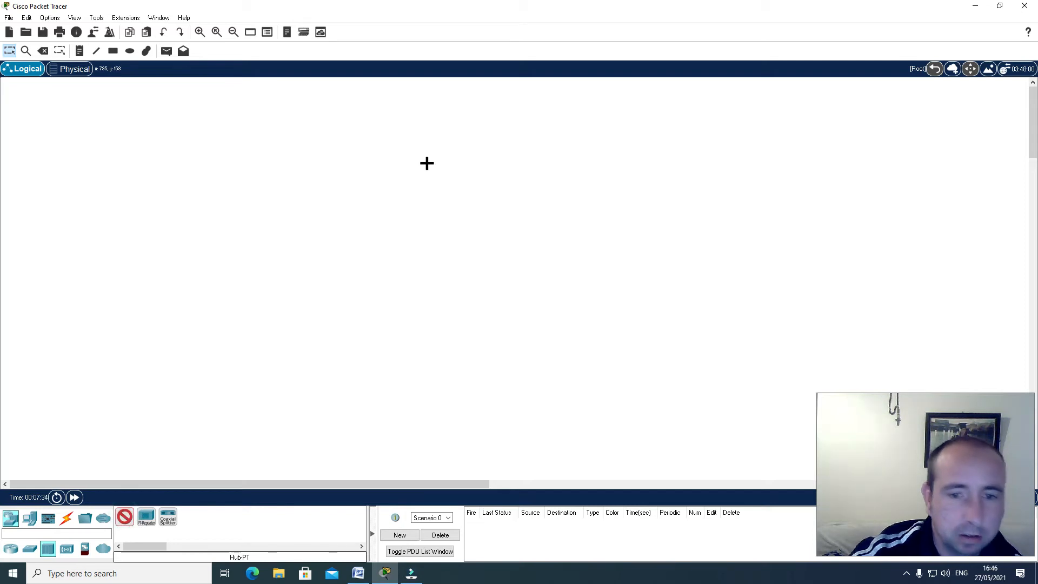
pyautogui.click(463, 176)
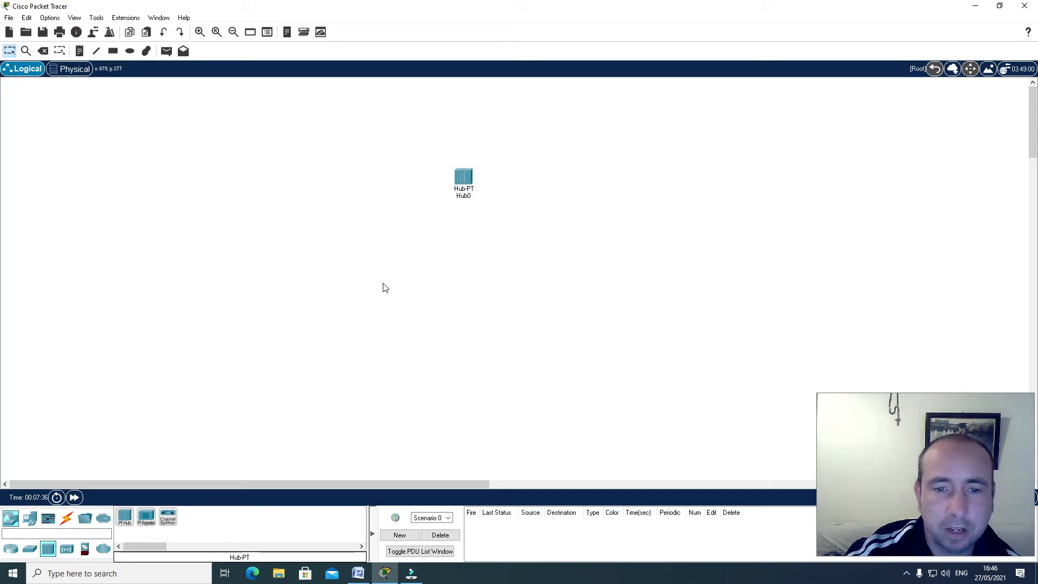
# Add a Server-PT end device to the workspace, to the left of the hub and slightly lower
pyautogui.click(31, 518)
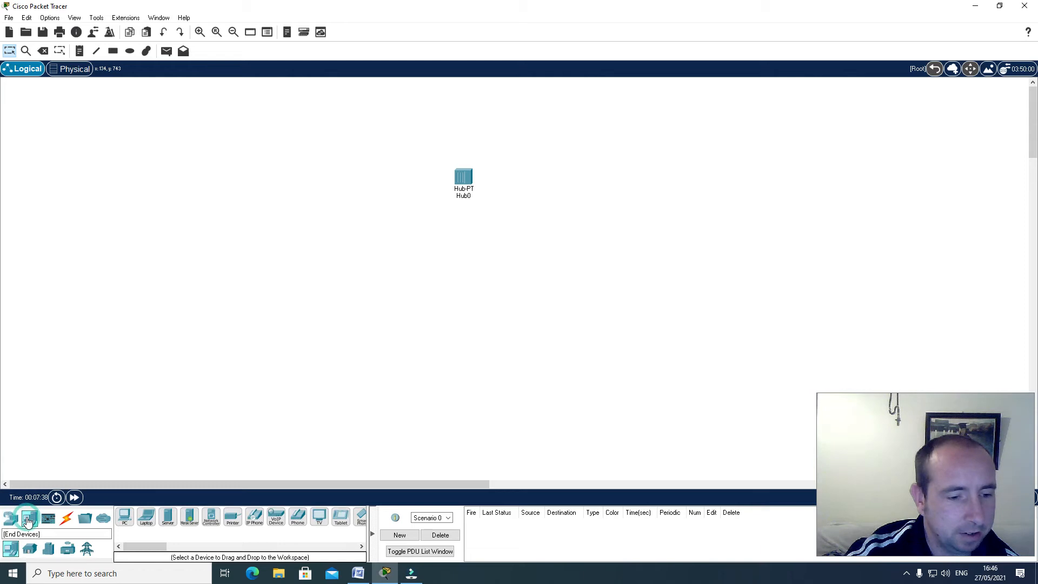
pyautogui.click(164, 517)
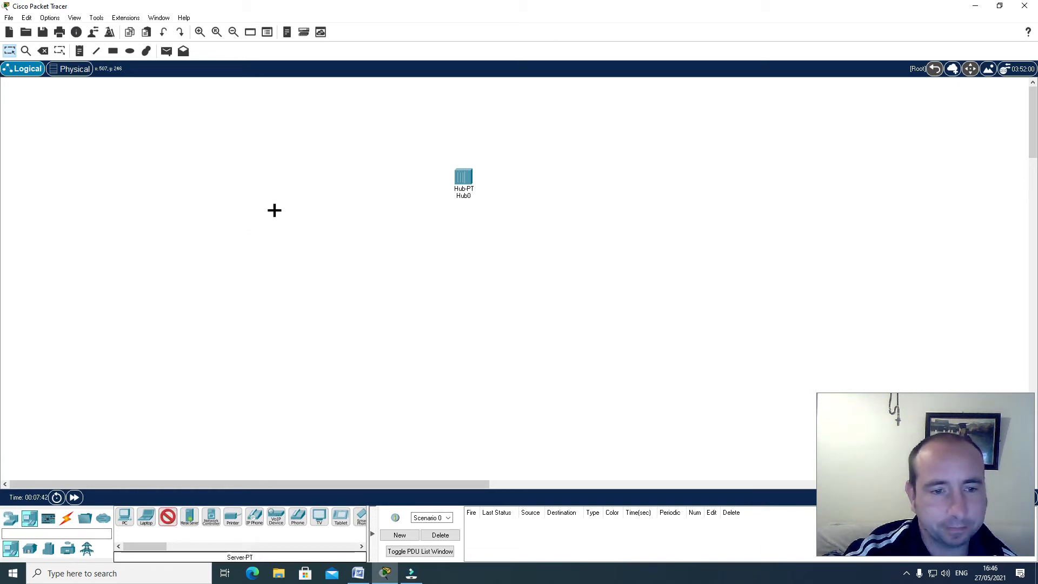
pyautogui.click(273, 211)
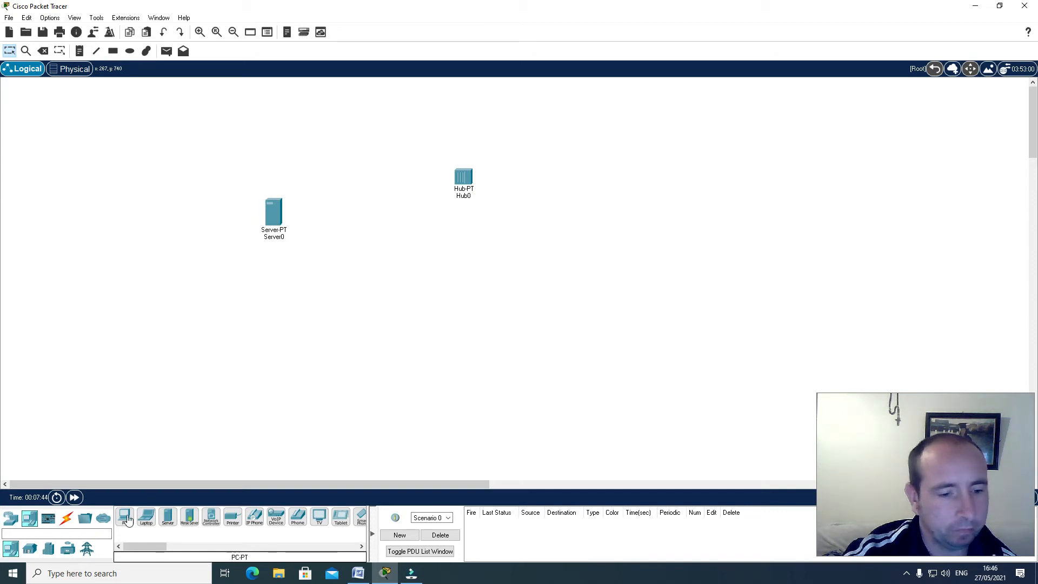
# Place five PC-PT end devices in a spaced row to the right of the server
pyautogui.click(124, 518)
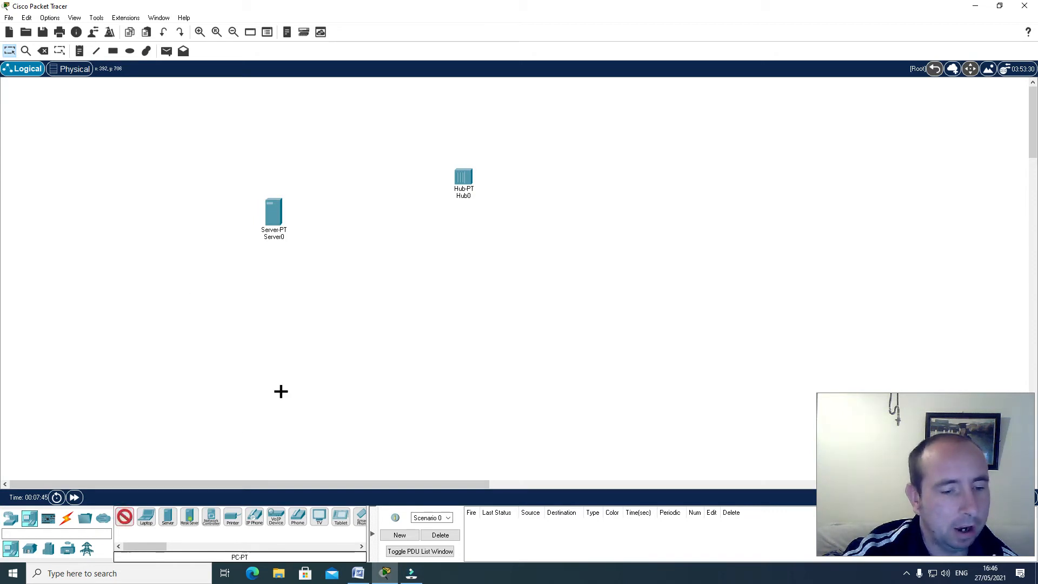
pyautogui.click(351, 208)
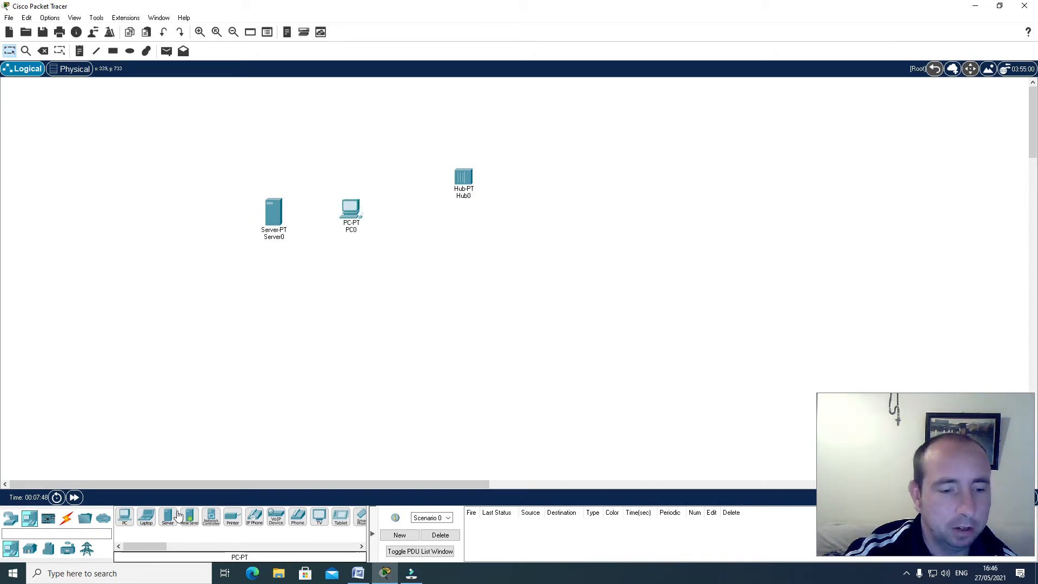
pyautogui.click(421, 209)
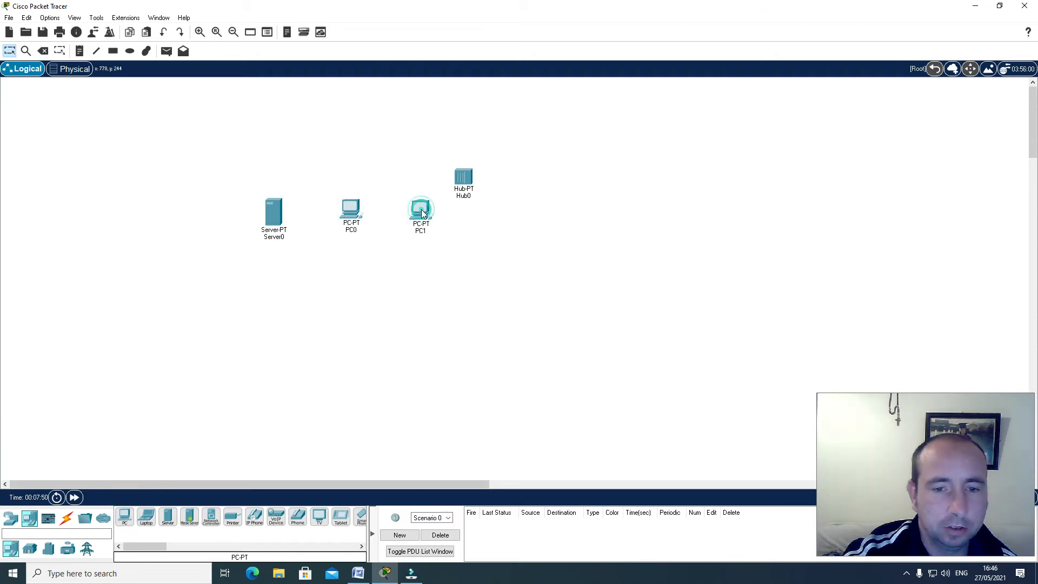
pyautogui.click(126, 518)
pyautogui.click(482, 219)
pyautogui.click(125, 517)
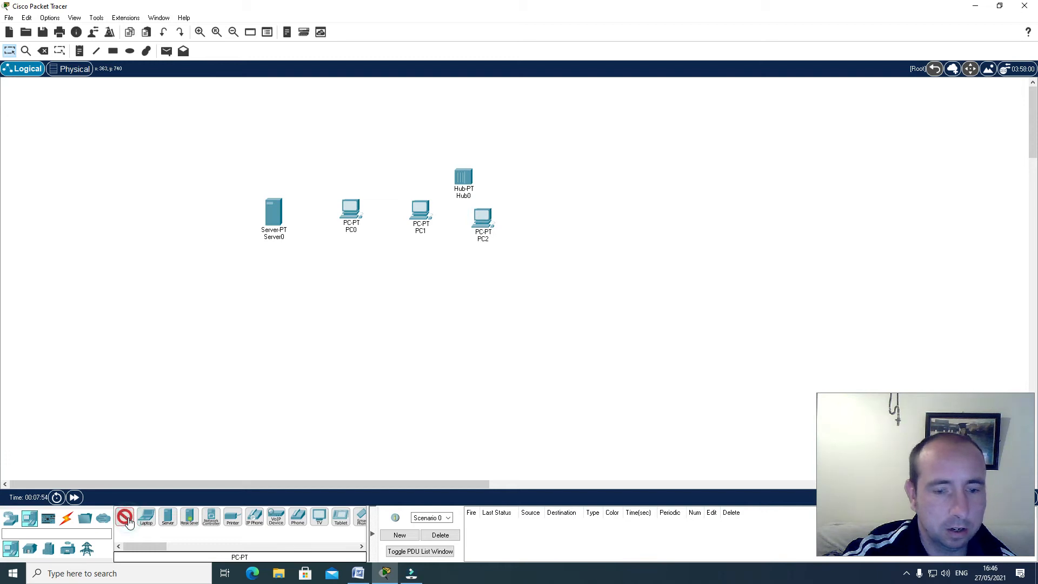
pyautogui.click(547, 210)
pyautogui.click(125, 517)
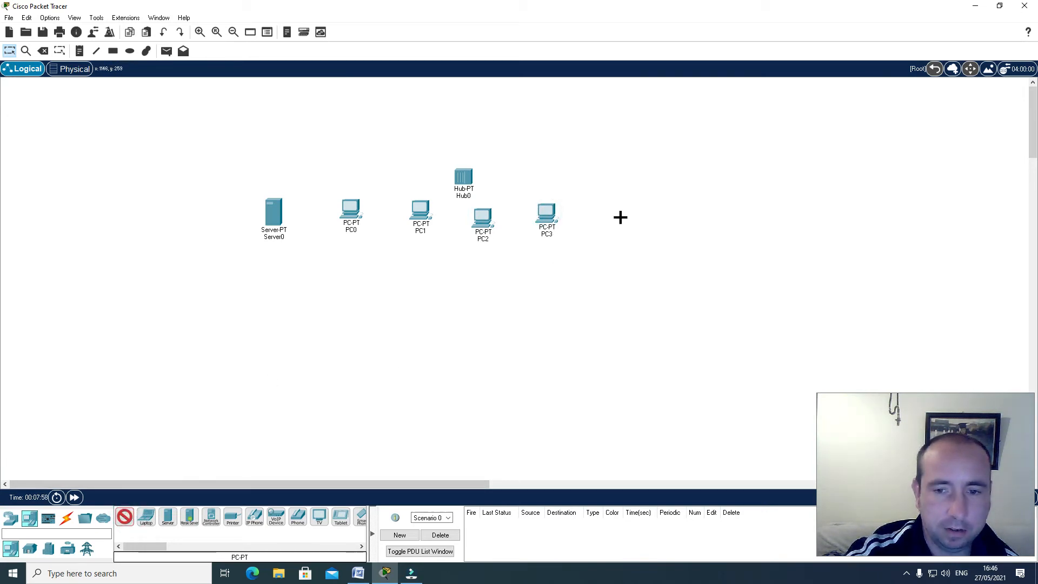
pyautogui.click(628, 216)
# Move the hub higher above the row of devices and roughly align the PCs in one evenly spaced line
pyautogui.moveTo(463, 177); pyautogui.dragTo(465, 116)
pyautogui.moveTo(341, 217); pyautogui.dragTo(341, 228)
pyautogui.moveTo(417, 212); pyautogui.dragTo(418, 220)
pyautogui.moveTo(547, 220); pyautogui.dragTo(548, 226)
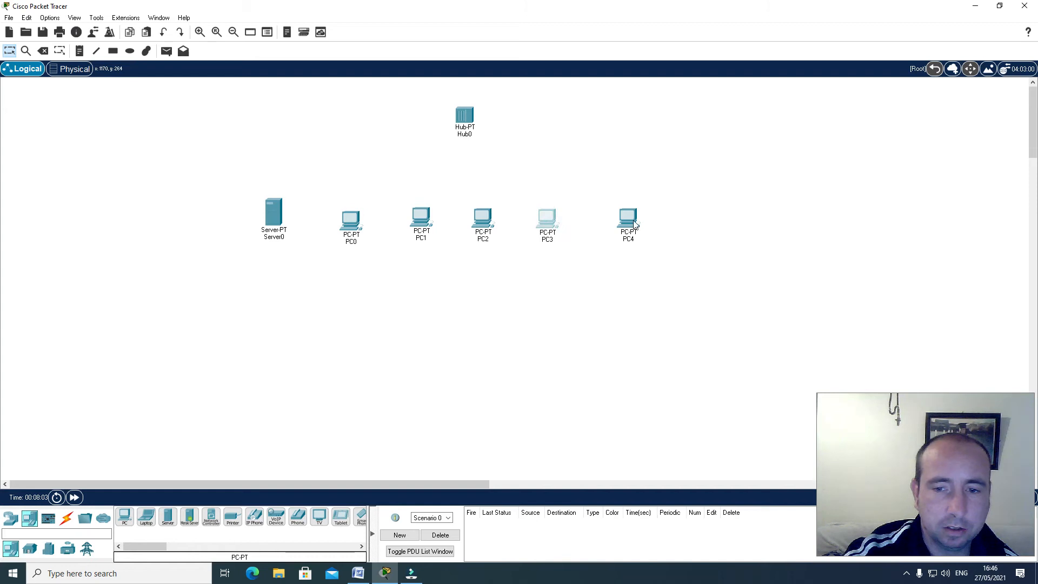
pyautogui.moveTo(632, 220); pyautogui.dragTo(613, 224)
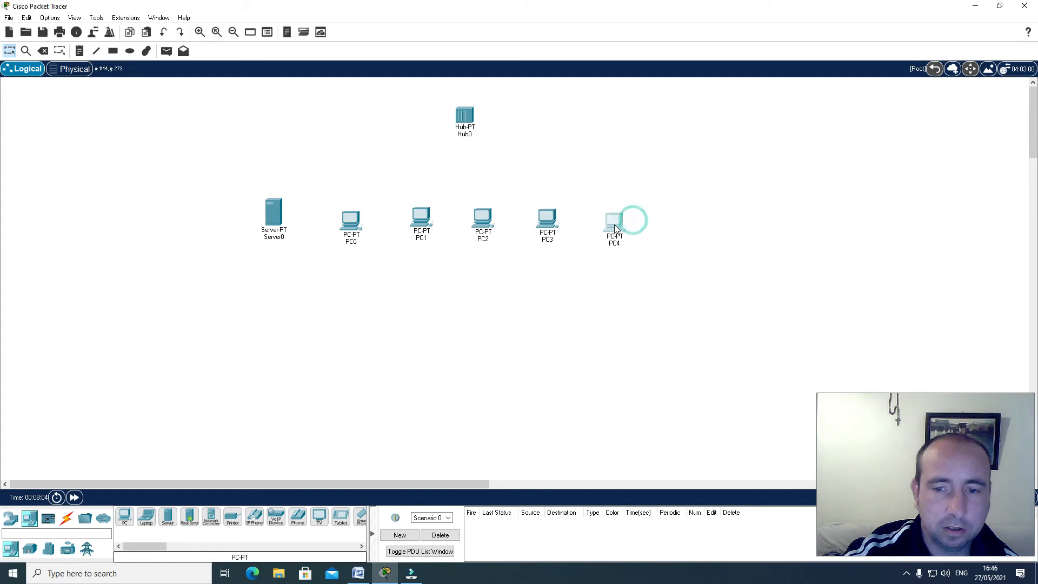
# Connect Server0 to FastEthernet0 on Hub0 with a copper straight-through cable
pyautogui.click(66, 518)
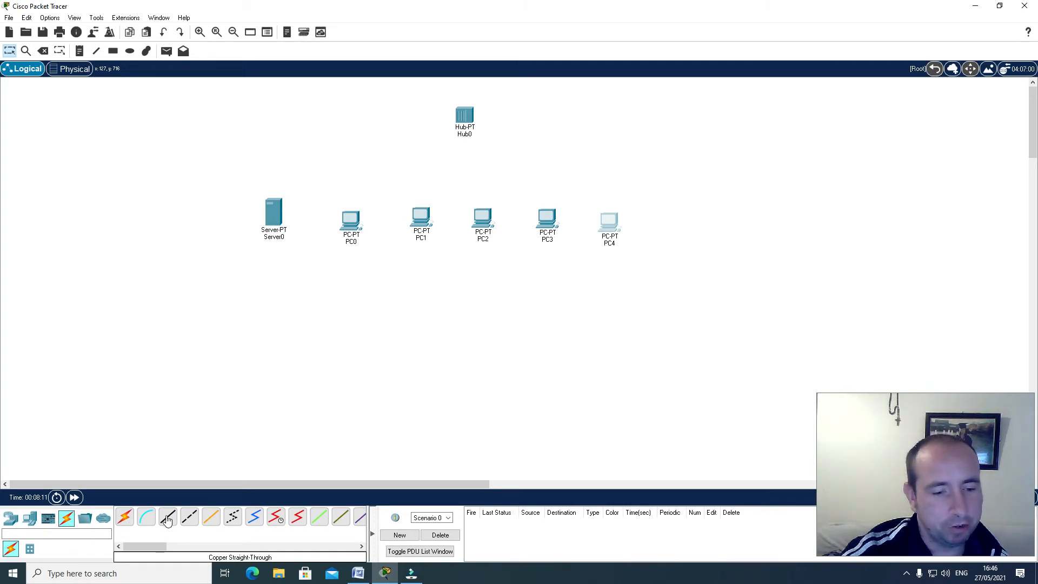
pyautogui.click(167, 520)
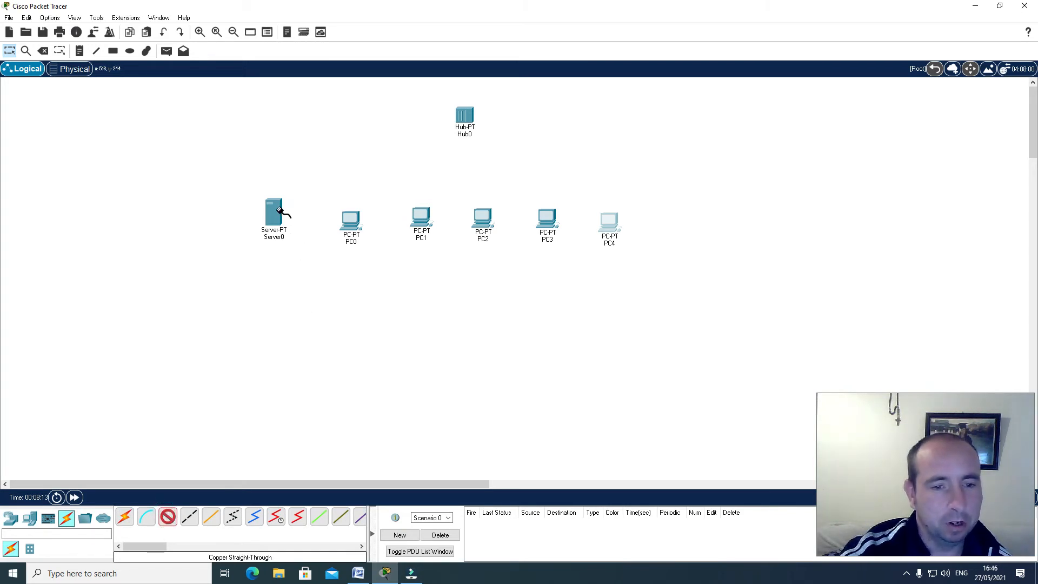
pyautogui.click(279, 210)
pyautogui.click(300, 215)
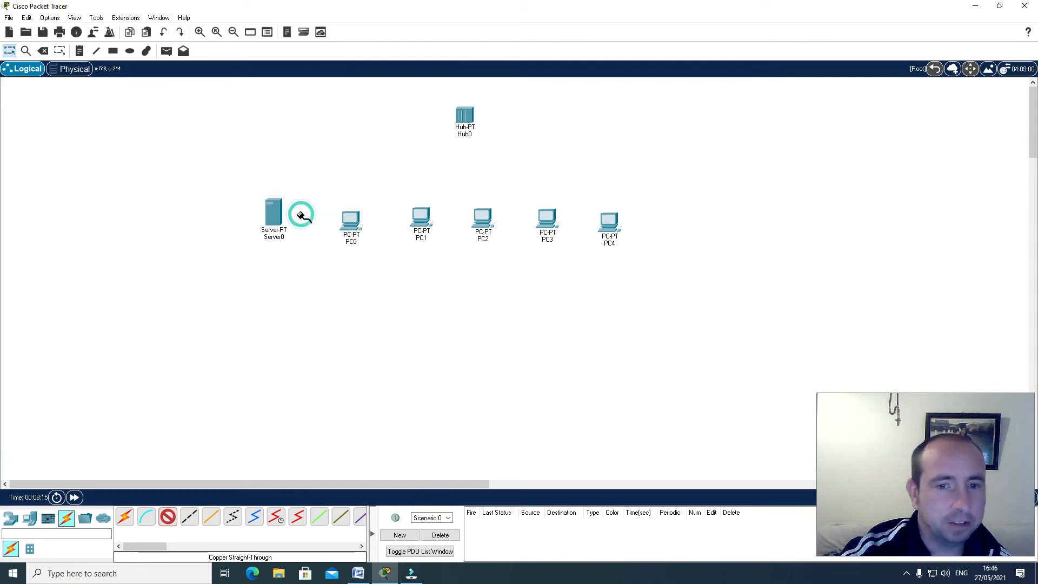
pyautogui.click(462, 117)
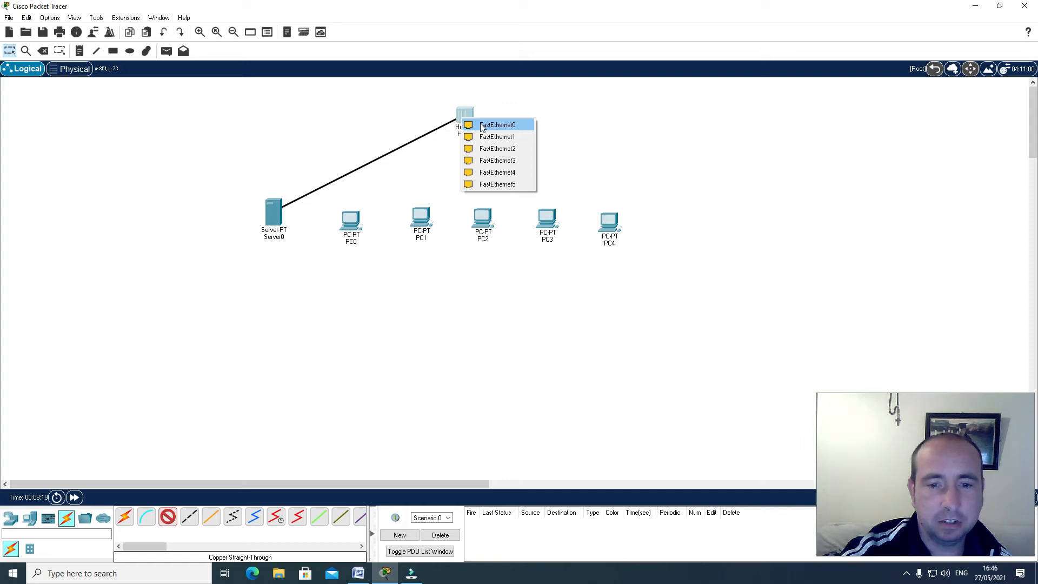
pyautogui.click(482, 125)
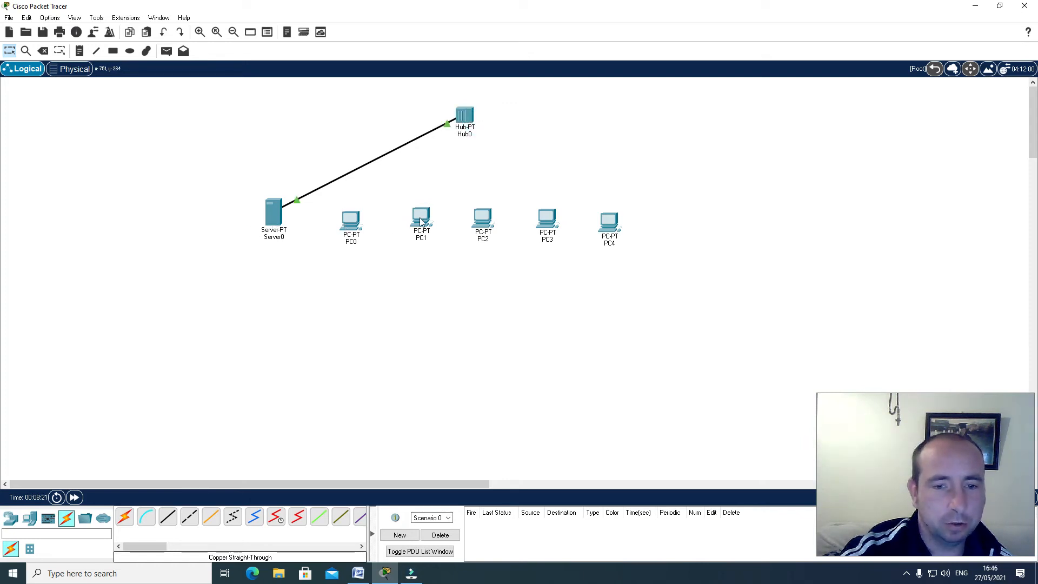
# Move PC4 farther from PC3, and cable PC0's FastEthernet0 to Hub0's FastEthernet1 with copper straight-through
pyautogui.moveTo(608, 221); pyautogui.dragTo(631, 219)
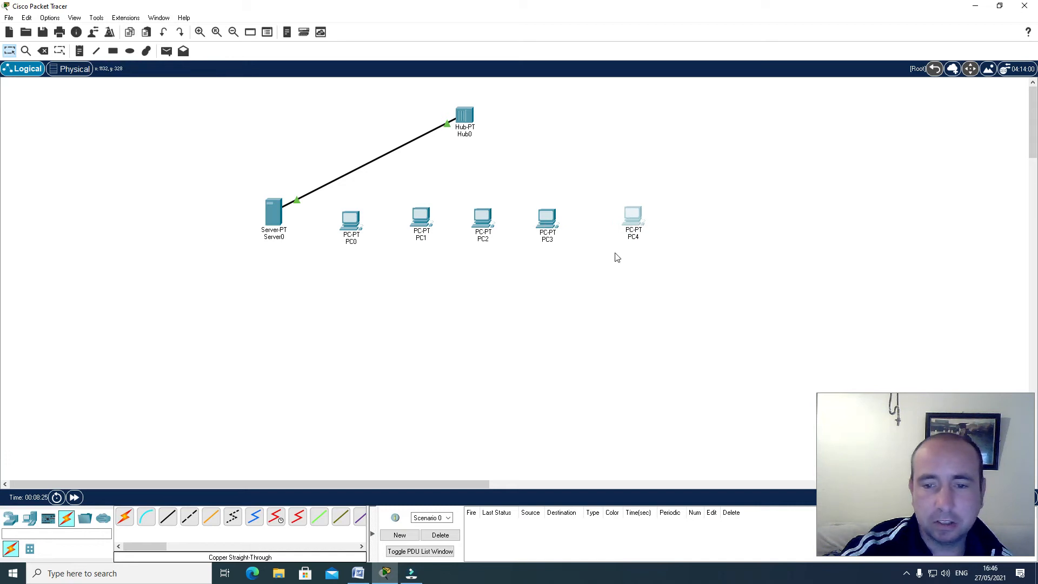
pyautogui.moveTo(630, 221)
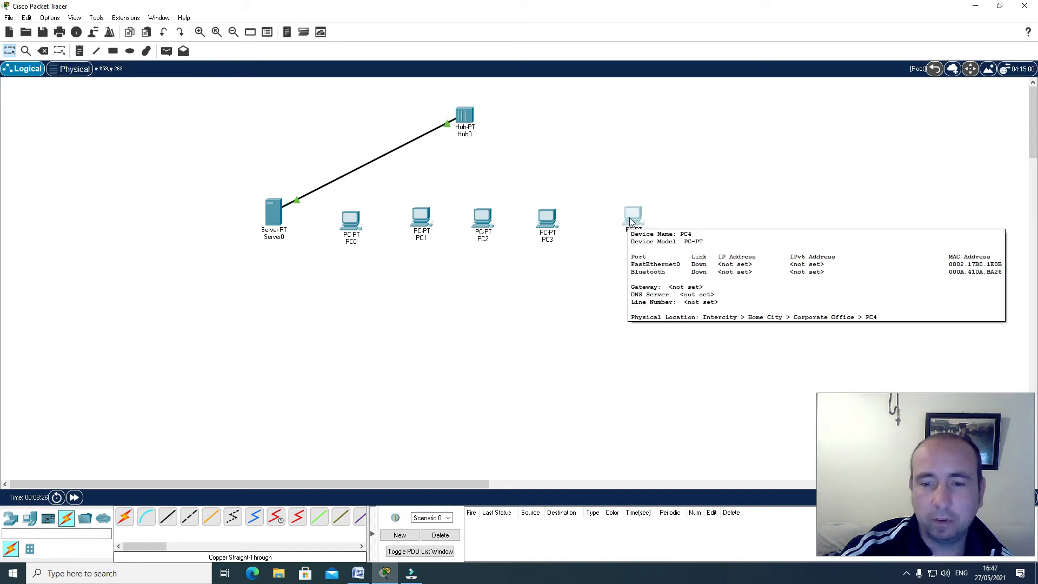
pyautogui.click(168, 518)
pyautogui.click(353, 220)
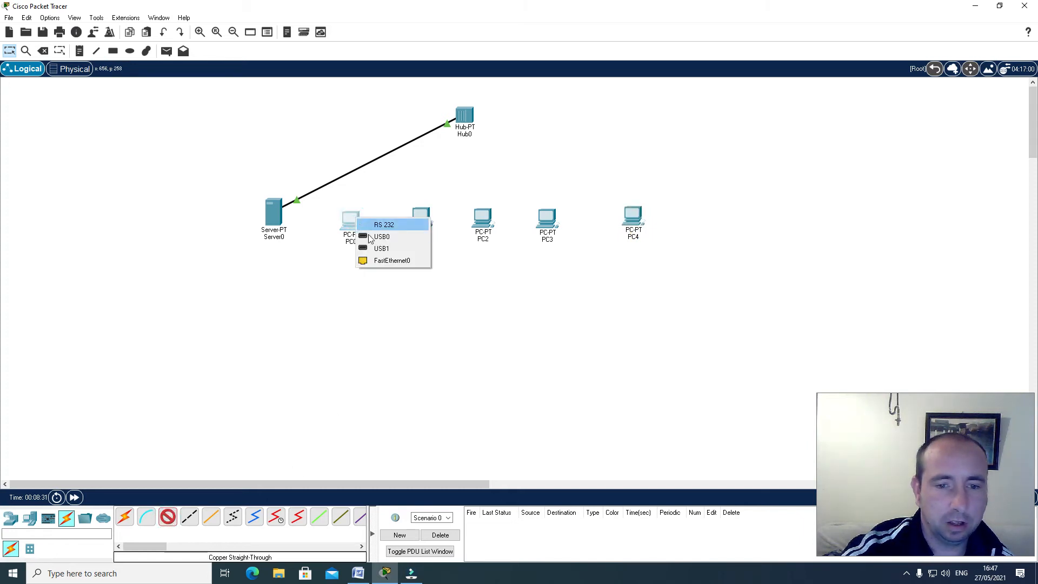
pyautogui.click(378, 261)
pyautogui.click(464, 116)
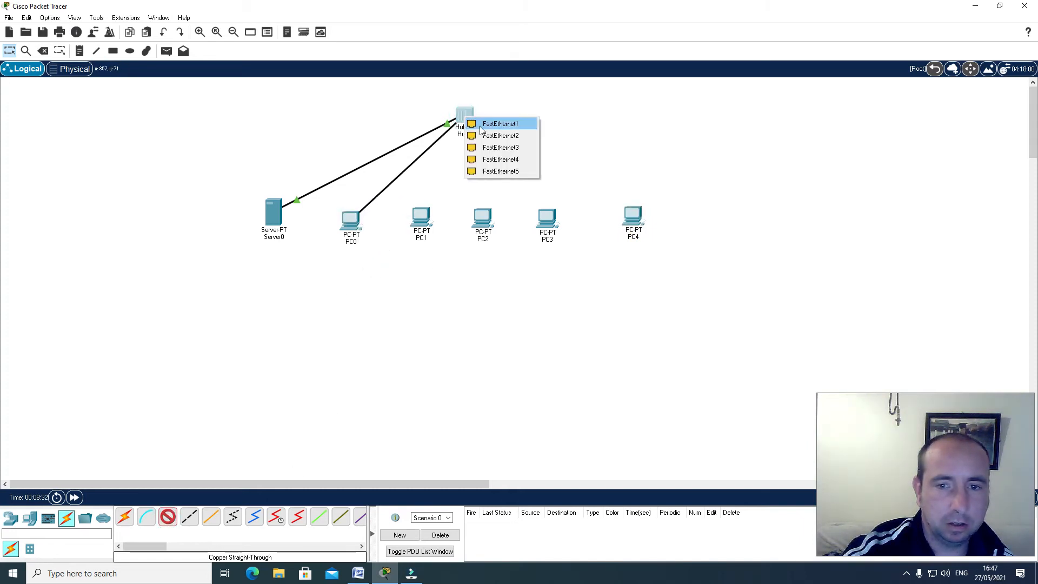
pyautogui.click(480, 127)
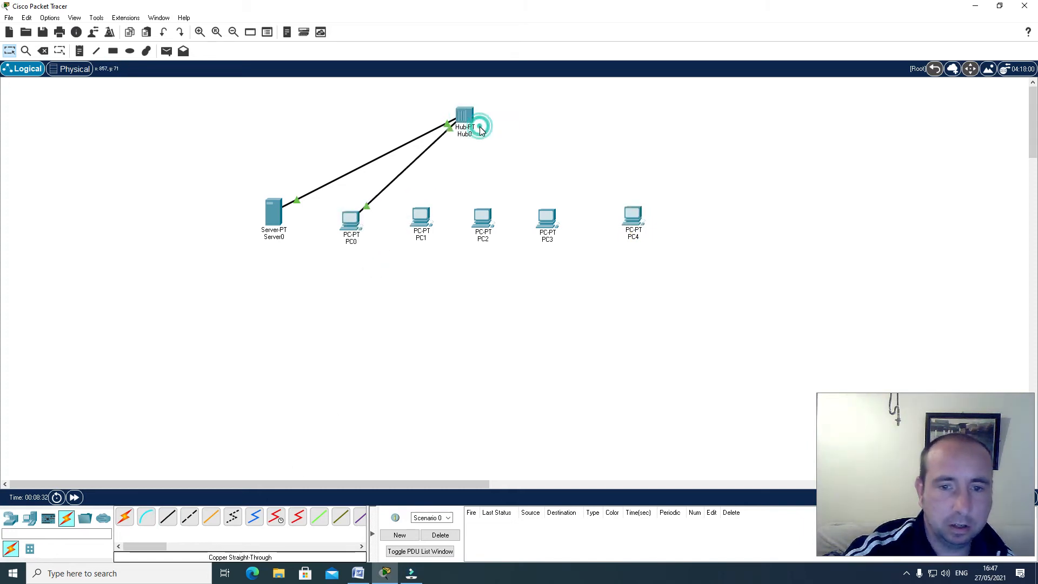
# Connect PC1 to FastEthernet2 on Hub0 with a copper straight-through cable
pyautogui.click(167, 518)
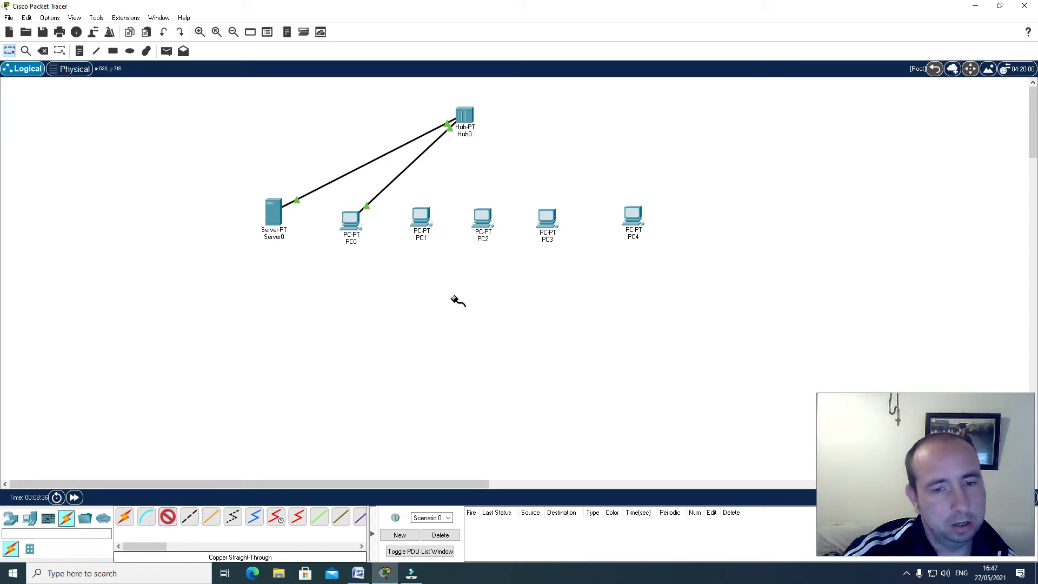
pyautogui.click(422, 206)
pyautogui.click(440, 246)
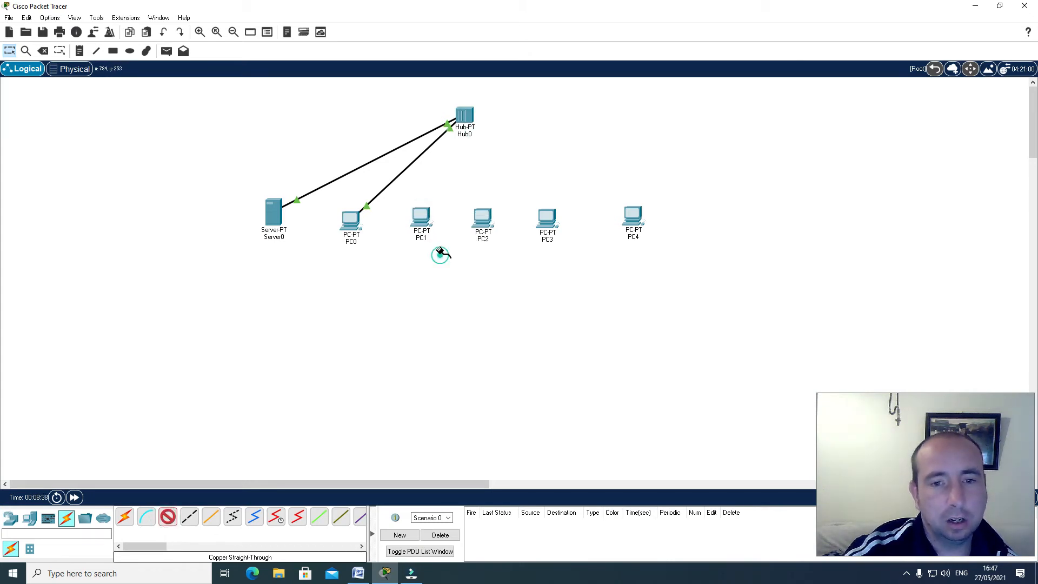
pyautogui.click(469, 118)
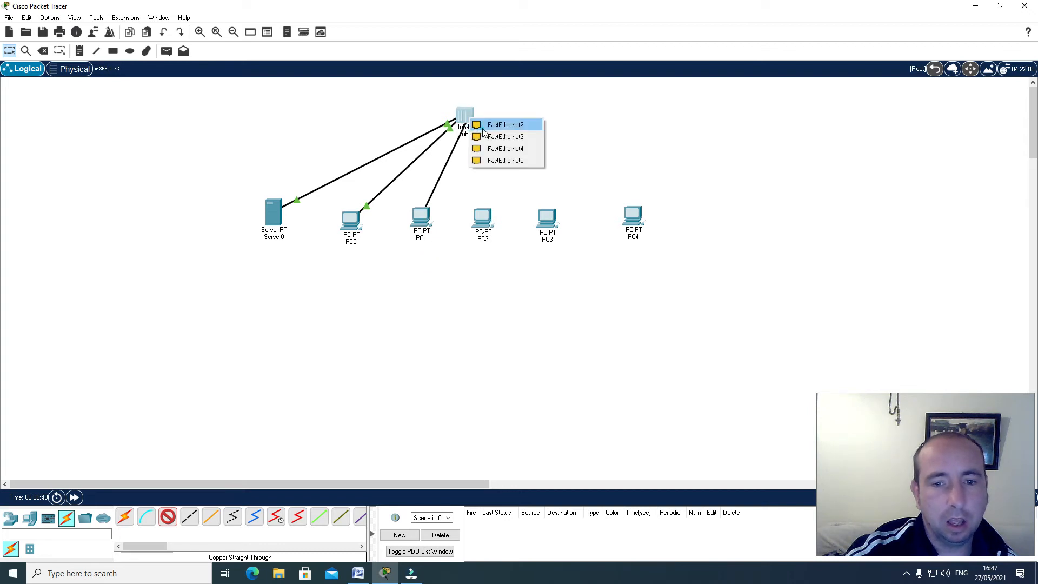
pyautogui.click(482, 129)
# Connect FastEthernet0 on PC2 to FastEthernet3 on Hub0 with a copper straight-through cable
pyautogui.click(166, 520)
pyautogui.click(482, 216)
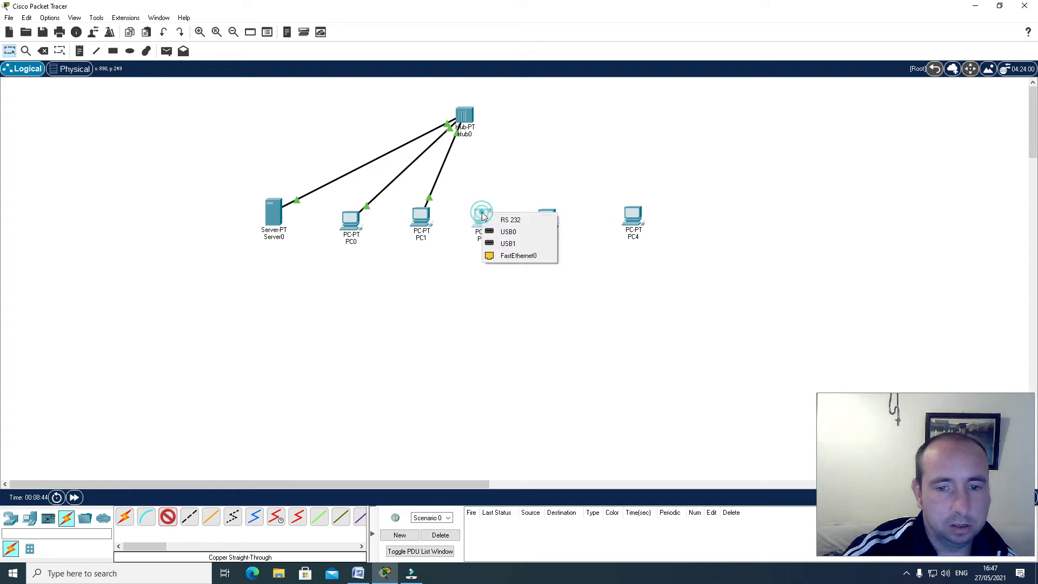
pyautogui.click(508, 255)
pyautogui.click(471, 120)
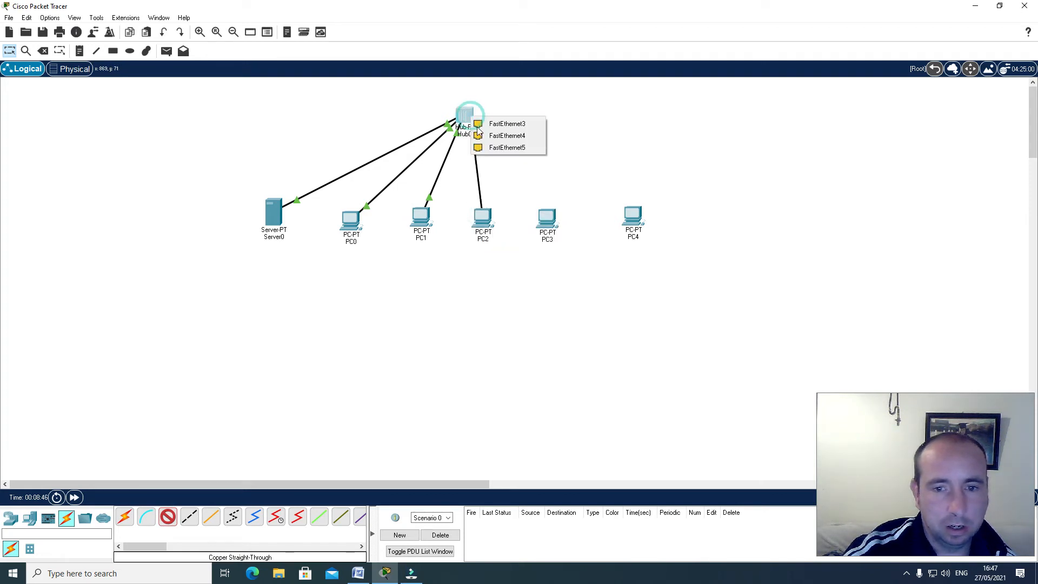
pyautogui.click(478, 124)
# Connect PC3 to FastEthernet4 on Hub0 with a copper straight-through cable
pyautogui.click(169, 518)
pyautogui.click(545, 213)
pyautogui.click(562, 254)
pyautogui.click(468, 118)
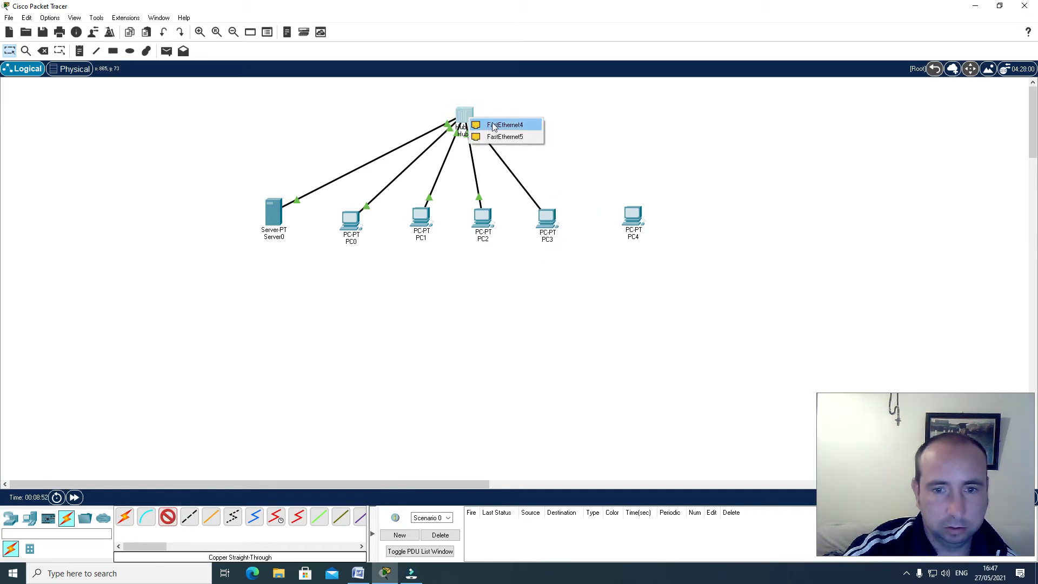
pyautogui.click(493, 126)
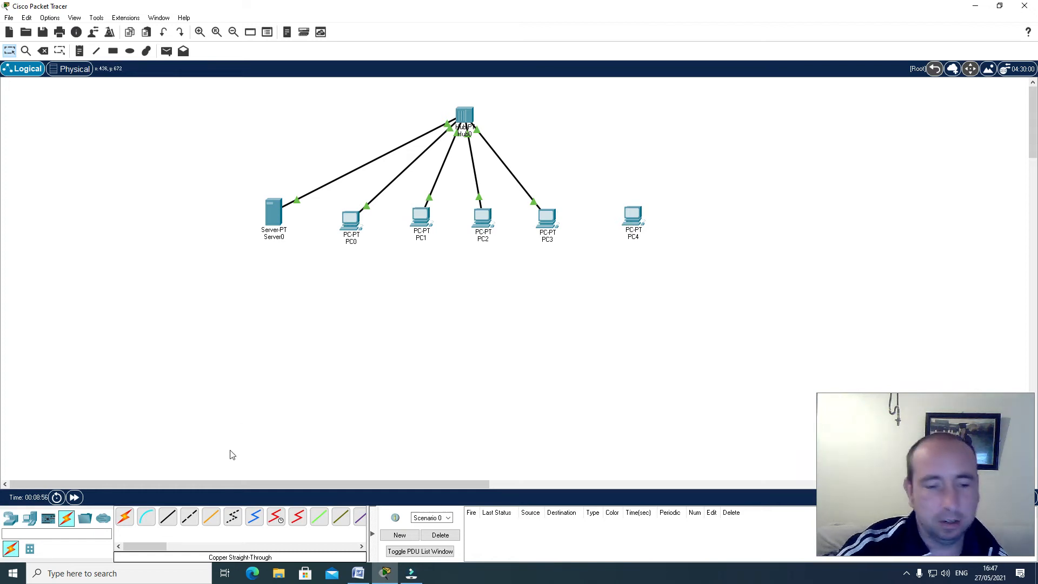
# Connect PC4 to FastEthernet5 on Hub0 with a copper straight-through cable
pyautogui.click(168, 518)
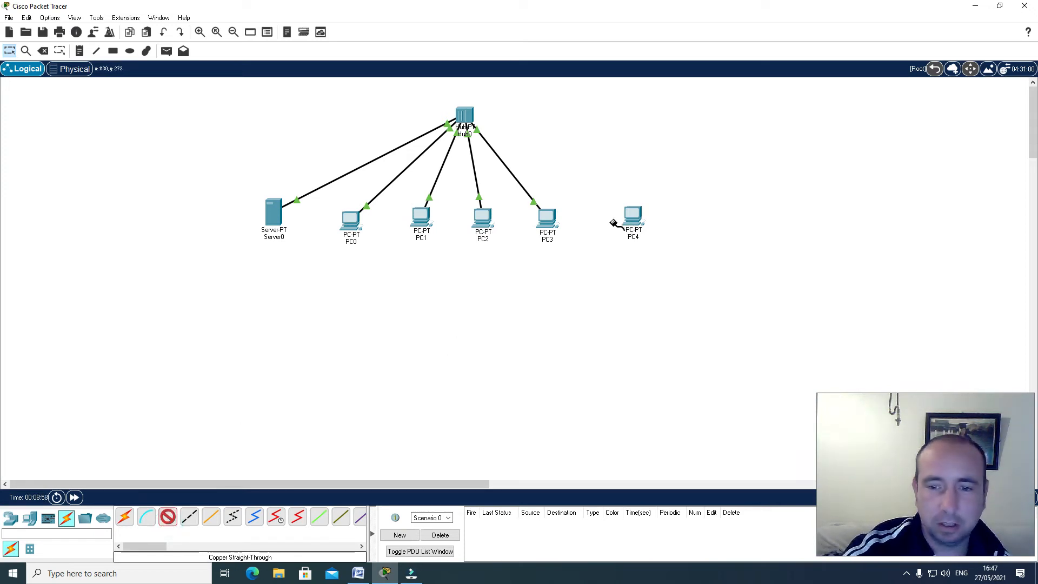
pyautogui.click(632, 215)
pyautogui.click(655, 253)
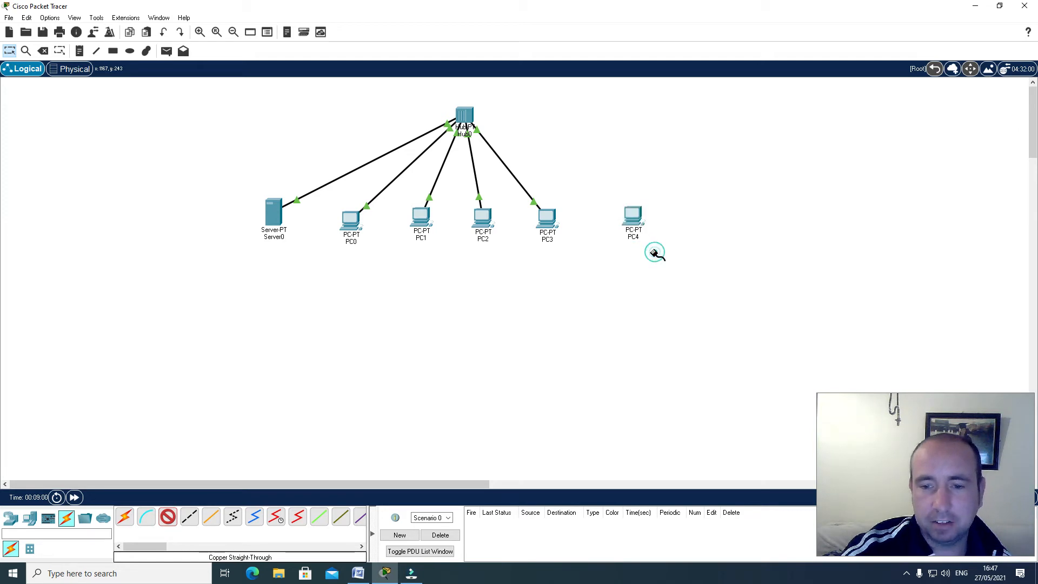
pyautogui.click(465, 113)
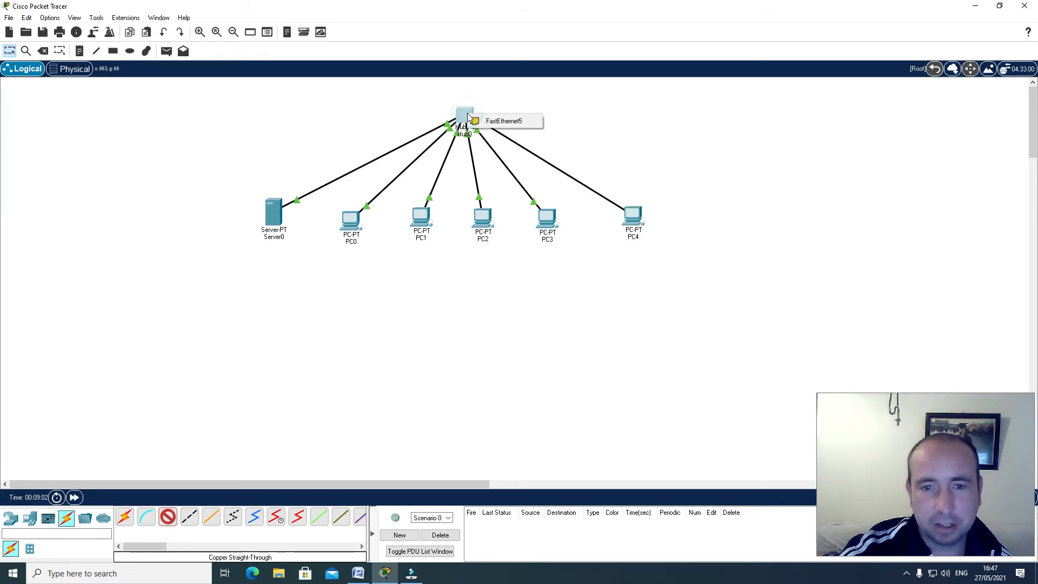
pyautogui.click(497, 122)
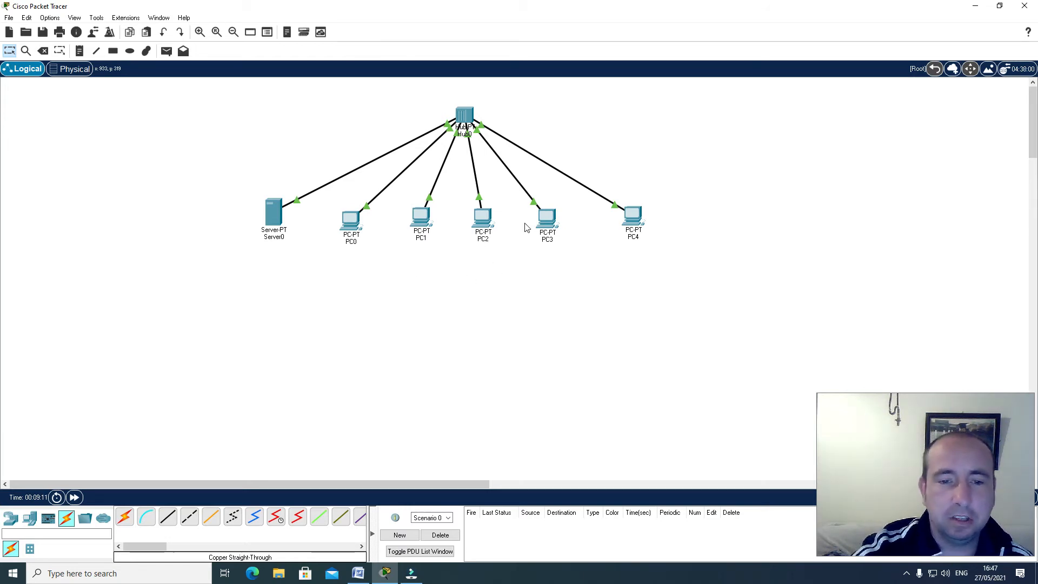
# Give Server0 the static IPv4 address 192.168.0.1 with subnet mask 255.255.255.0, and close its configuration window
pyautogui.click(276, 216)
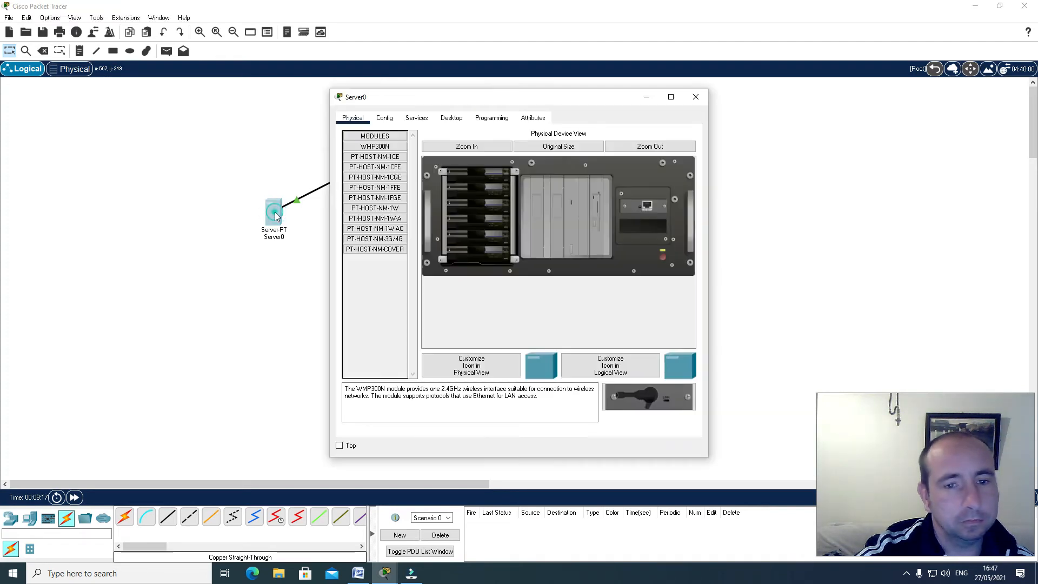
pyautogui.click(452, 118)
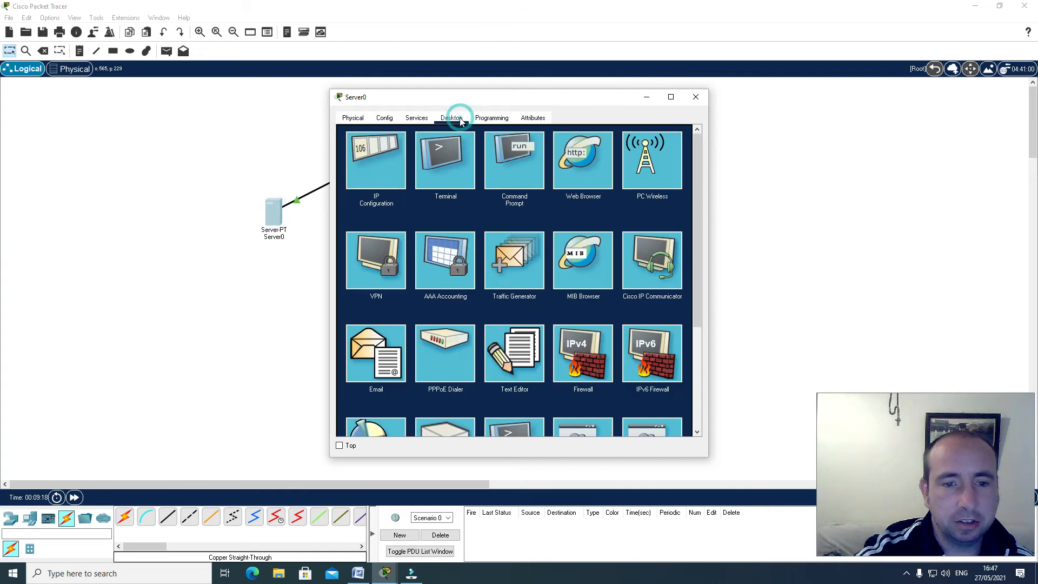
pyautogui.click(374, 151)
pyautogui.click(468, 179)
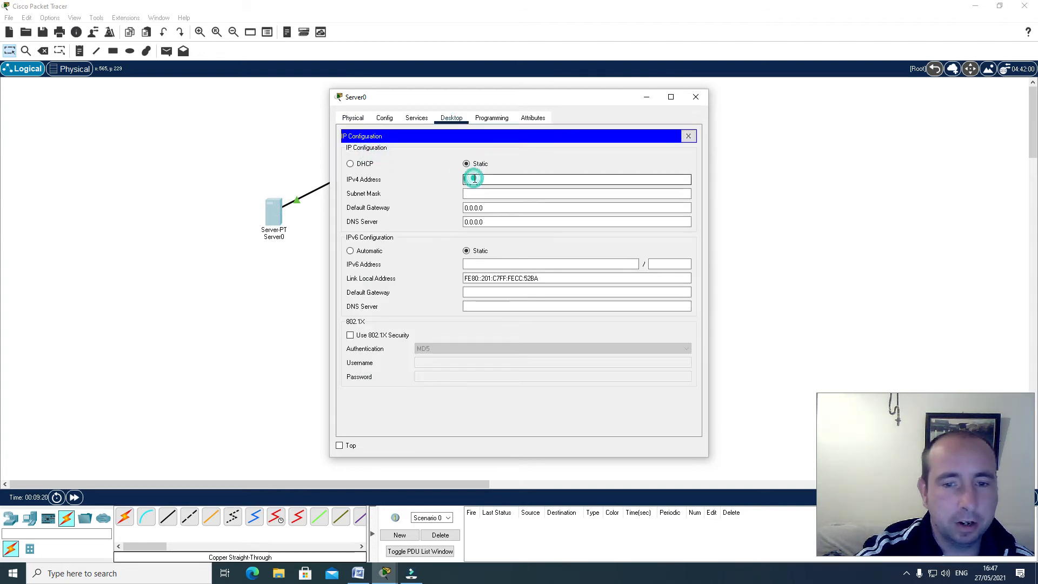
pyautogui.write('192.166.0.')
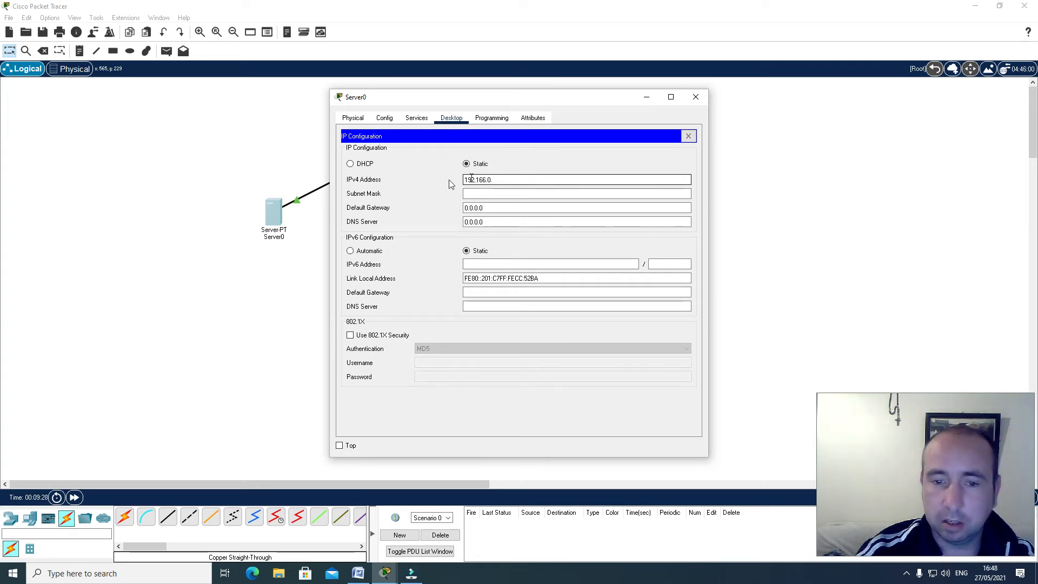
pyautogui.press('BackSpace')
pyautogui.press('BackSpace')
pyautogui.press('BackSpace')
pyautogui.press('BackSpace')
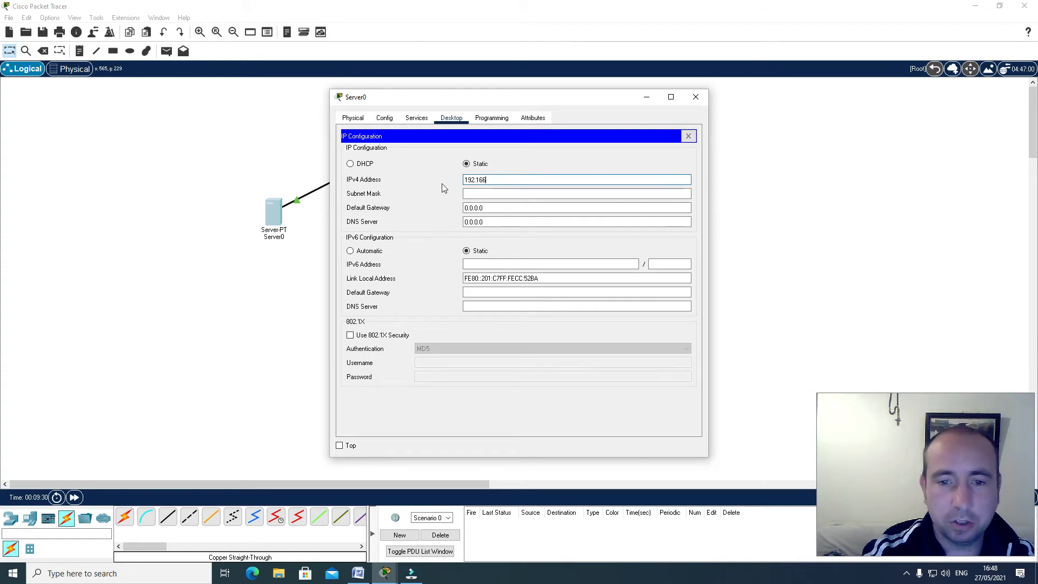
pyautogui.write('8.')
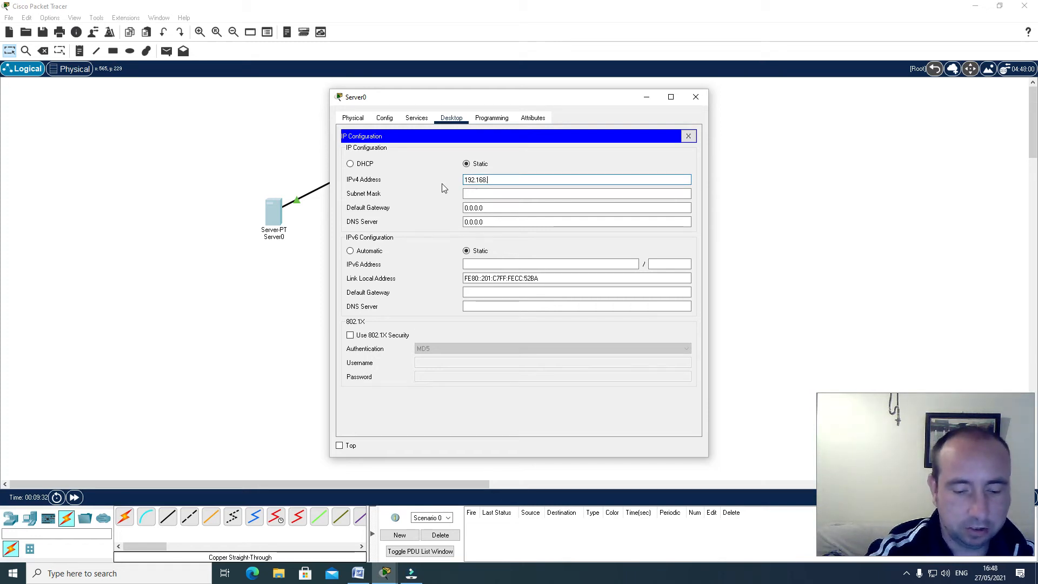
pyautogui.write('0.1')
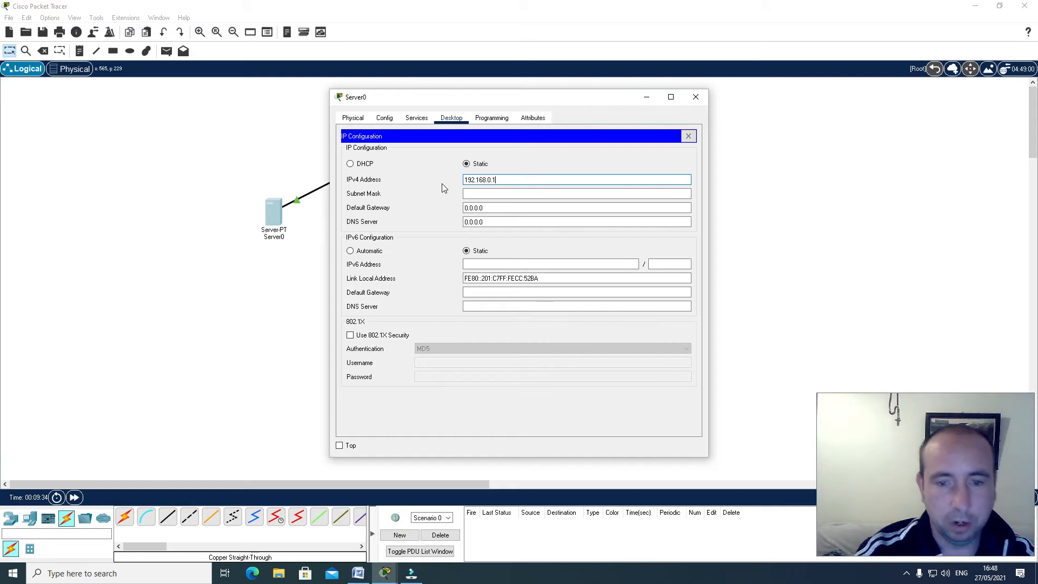
pyautogui.click(476, 193)
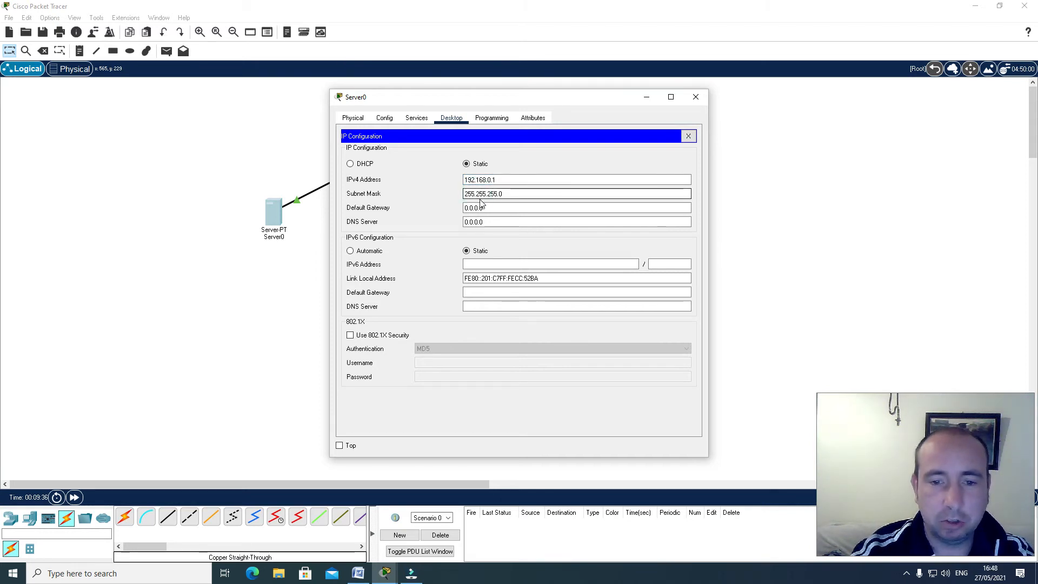
pyautogui.click(688, 136)
pyautogui.click(695, 98)
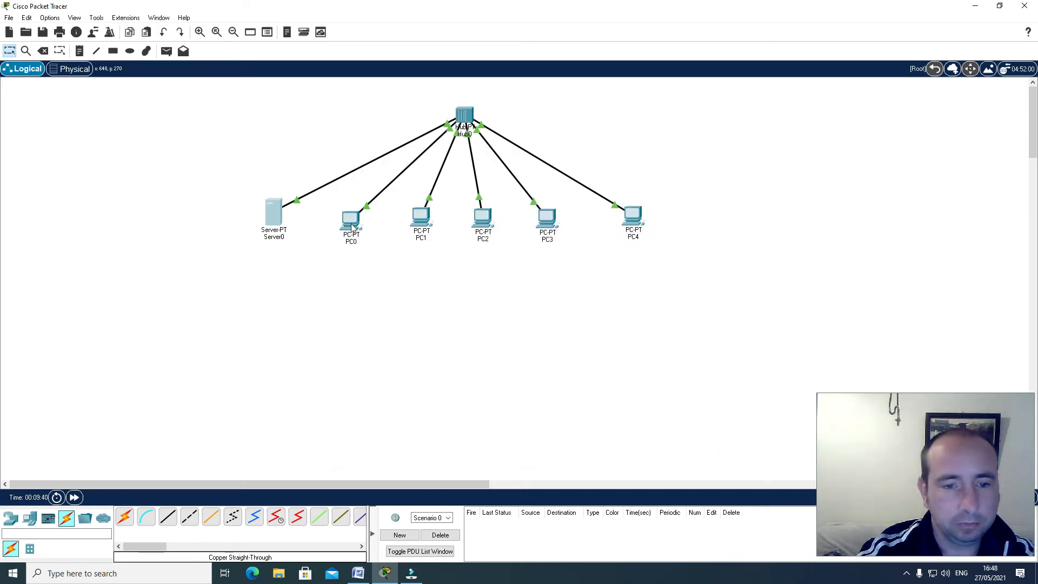
# Assign PC0 the static IPv4 address 192.168.0.2 with subnet mask 255.255.255.0, and close its window
pyautogui.click(351, 227)
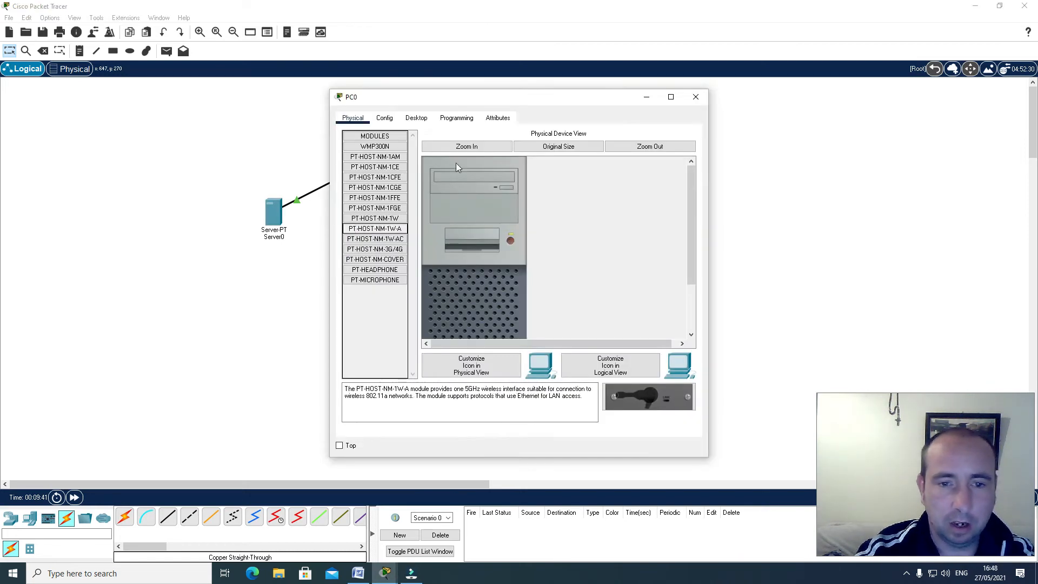
pyautogui.click(416, 118)
pyautogui.click(370, 171)
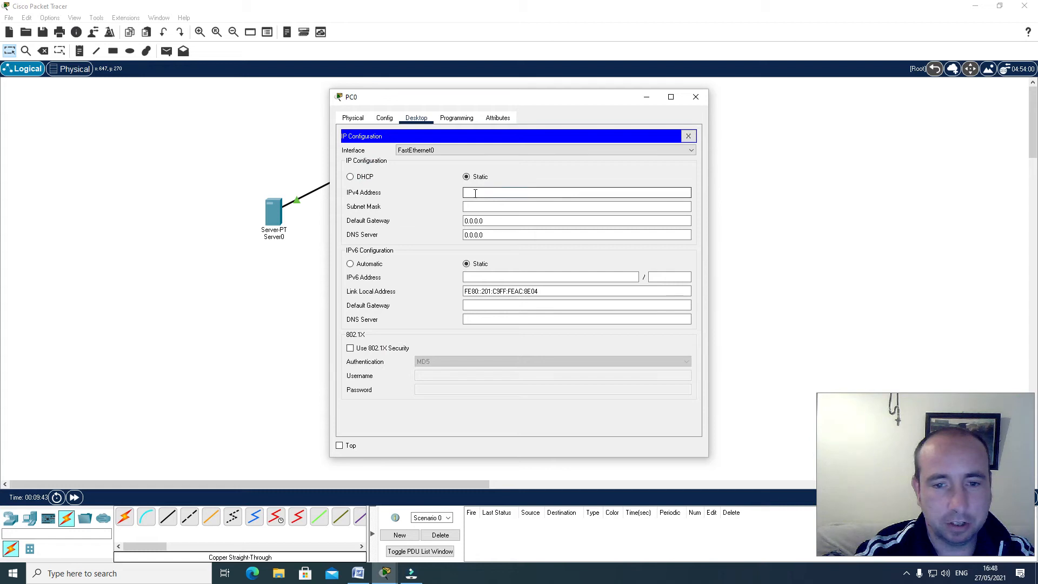
pyautogui.write('192.1')
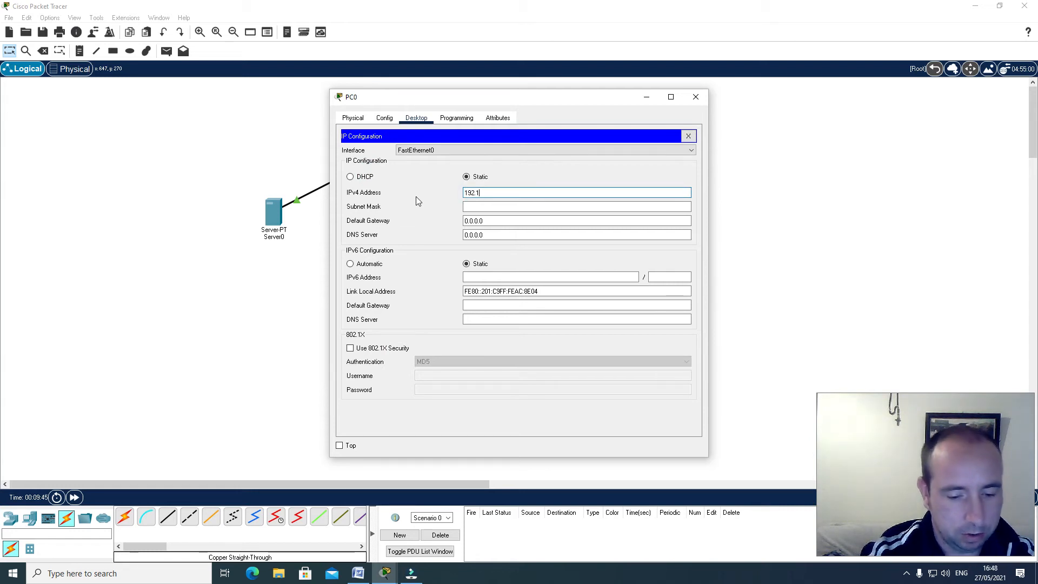
pyautogui.write('68.0.')
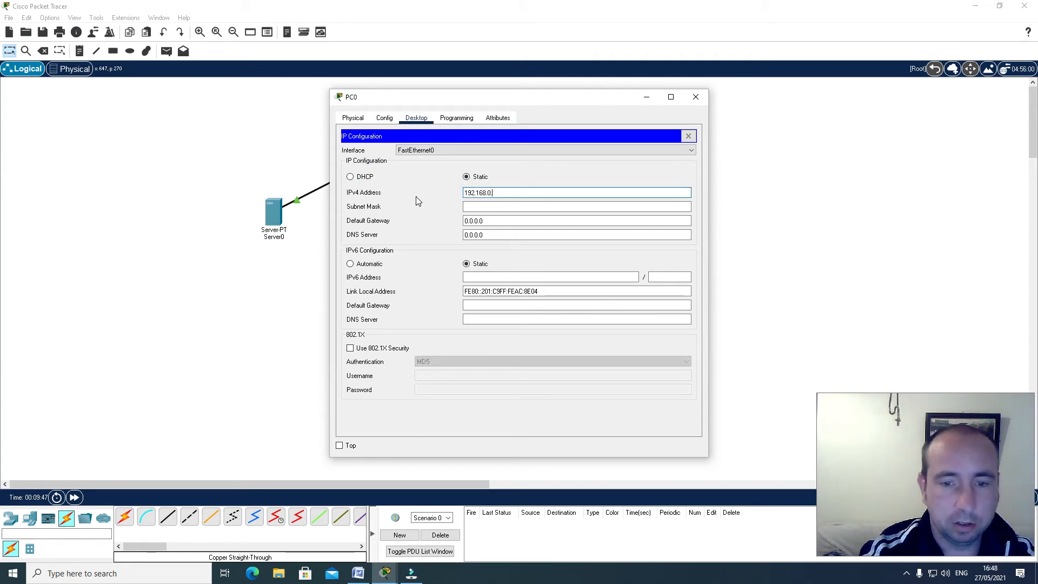
pyautogui.write('2')
pyautogui.click(471, 207)
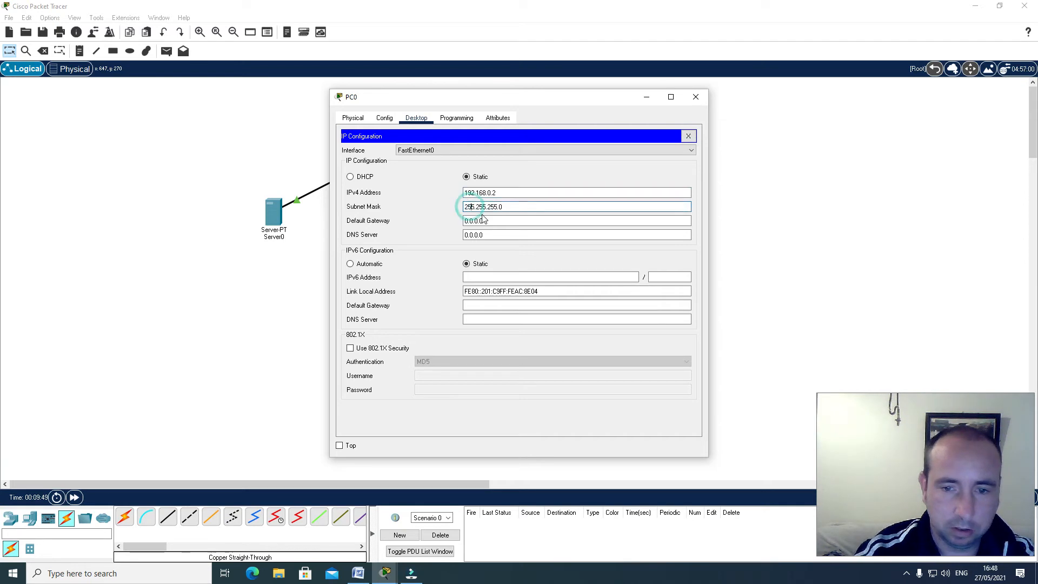
pyautogui.click(688, 135)
pyautogui.click(696, 103)
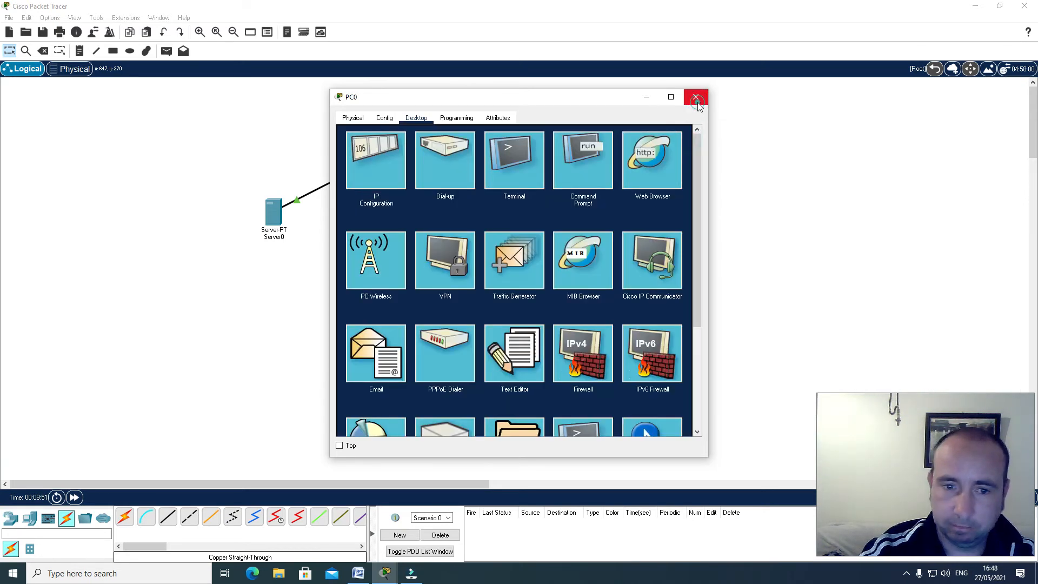
# Assign PC1 the static IPv4 address 192.168.0.3 with subnet mask 255.255.255.0, and close its window
pyautogui.click(420, 213)
pyautogui.click(415, 118)
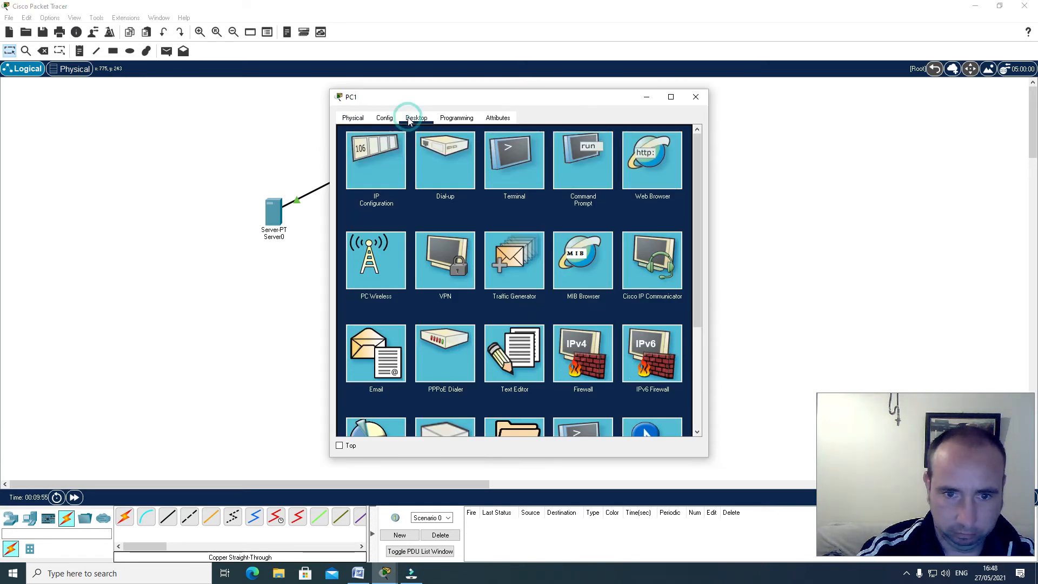
pyautogui.click(371, 171)
pyautogui.click(476, 194)
pyautogui.write('192.16')
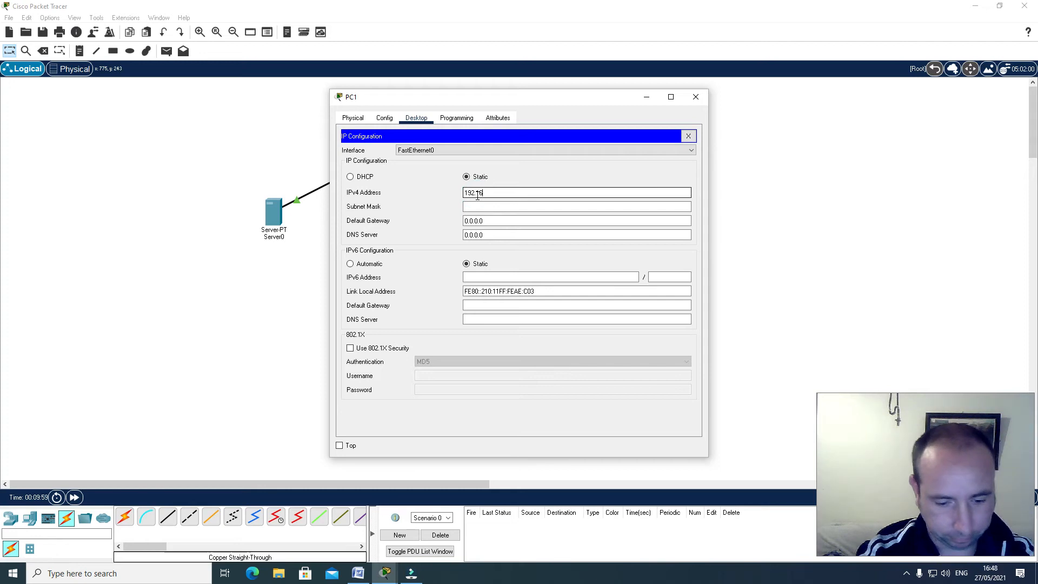
pyautogui.write('8.0.3')
pyautogui.click(477, 206)
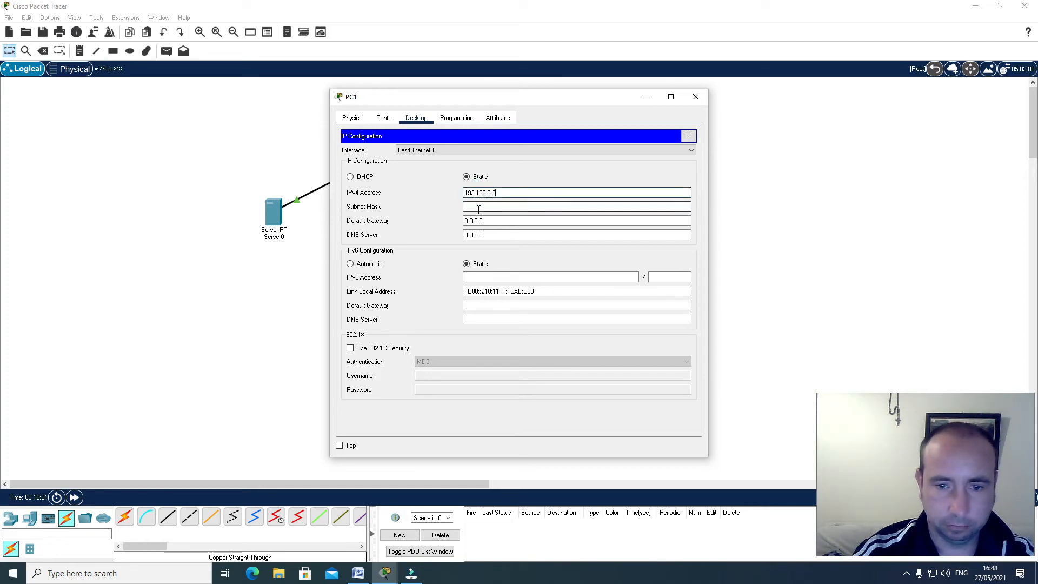
pyautogui.click(696, 97)
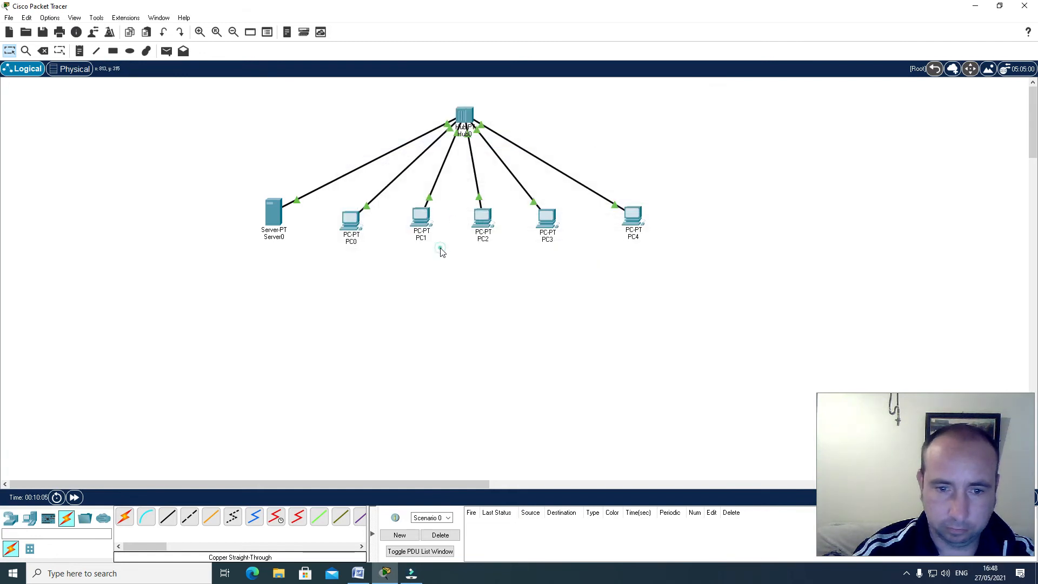
# Assign PC2 the static IPv4 address 192.168.0.4 with subnet mask 255.255.255.0, and close its window
pyautogui.click(482, 223)
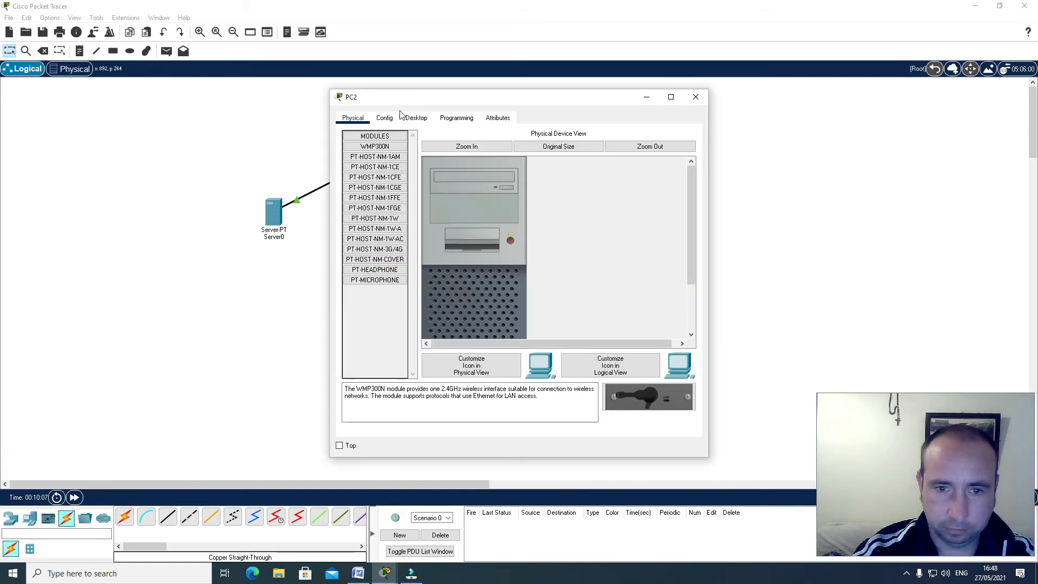
pyautogui.click(416, 117)
pyautogui.click(373, 149)
pyautogui.click(479, 192)
pyautogui.write('192.168.0.4')
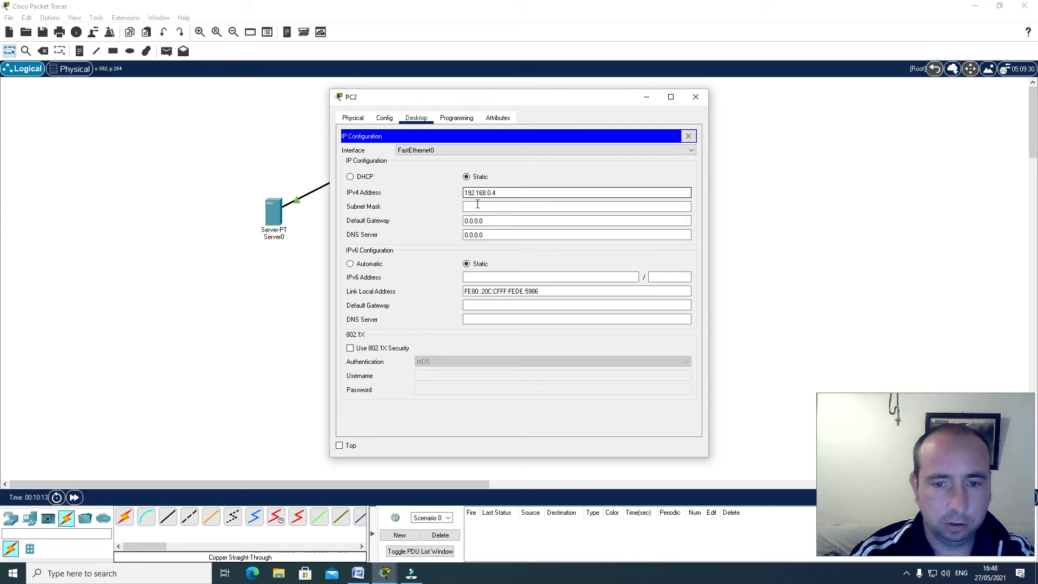
pyautogui.click(477, 205)
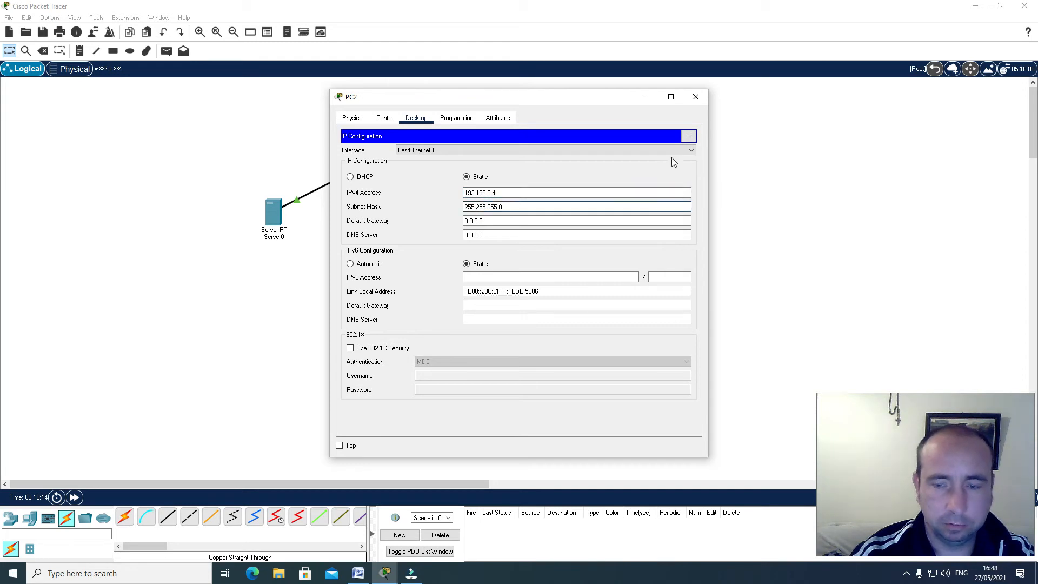
pyautogui.click(687, 136)
pyautogui.click(695, 98)
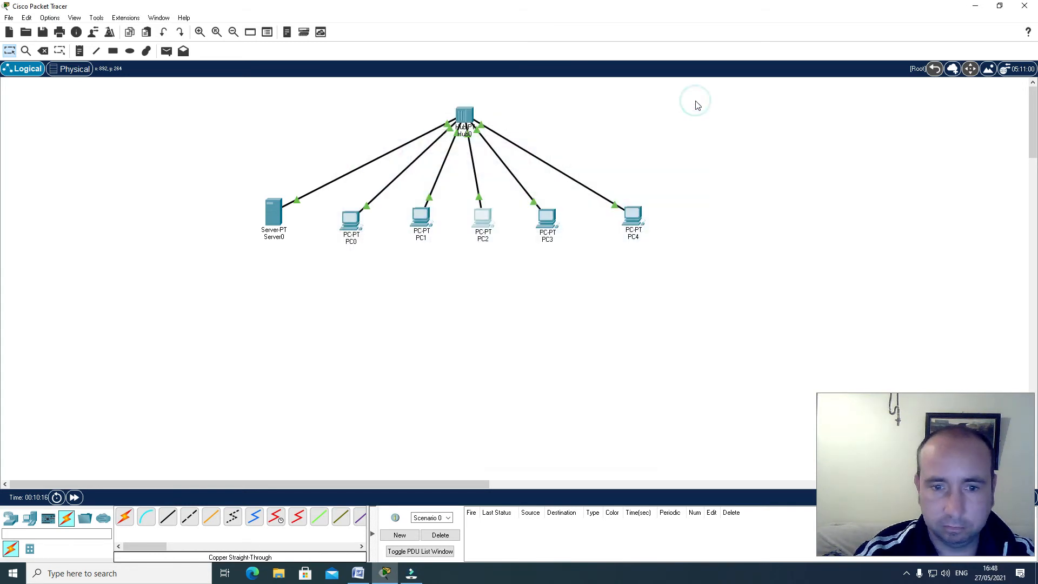
# Assign PC3 the static IPv4 address 192.168.0.5 with subnet mask 255.255.255.0, and close its window
pyautogui.click(548, 221)
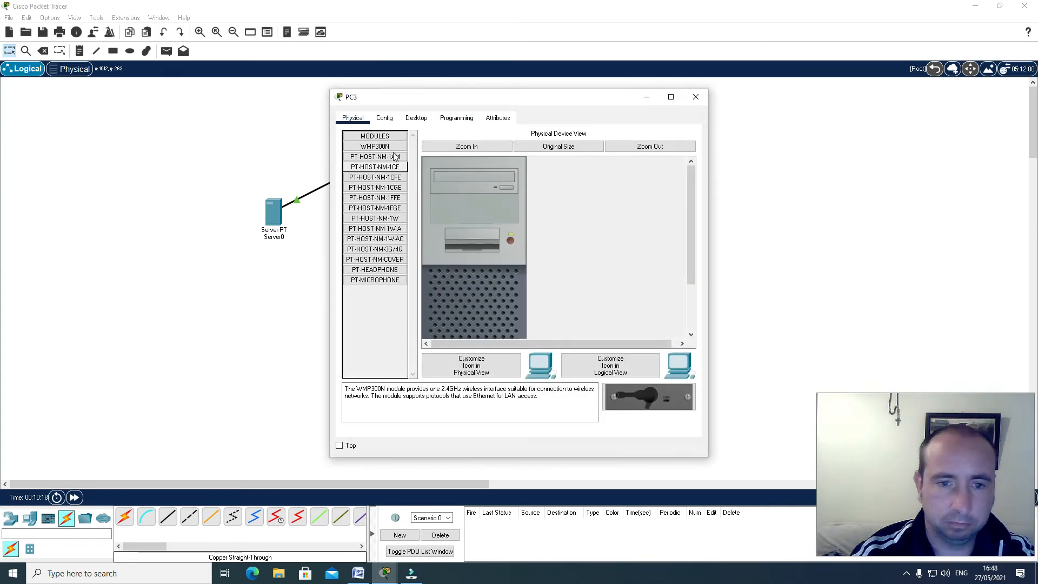
pyautogui.click(385, 118)
pyautogui.click(416, 118)
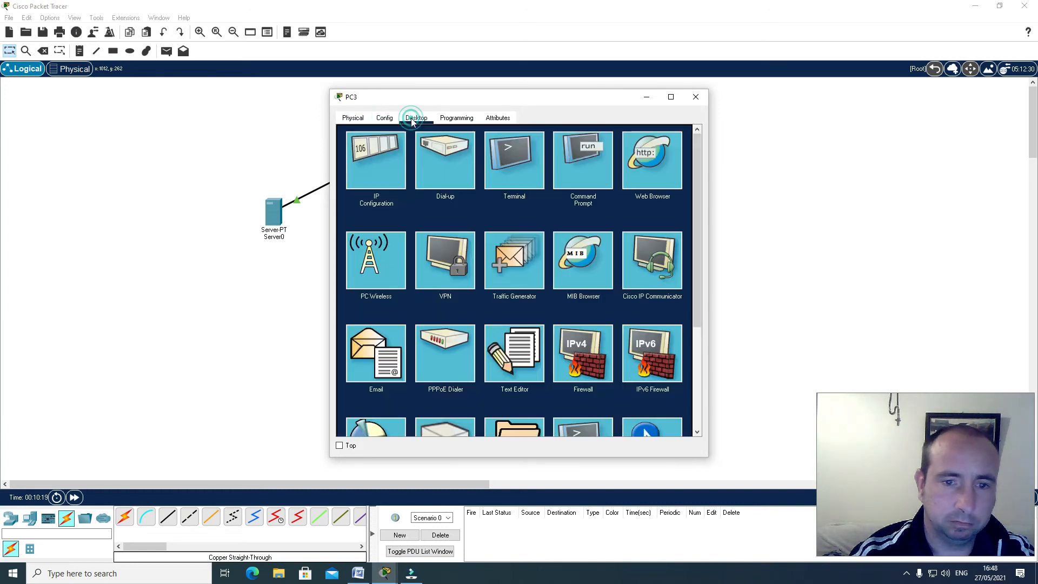
pyautogui.click(365, 157)
pyautogui.click(469, 192)
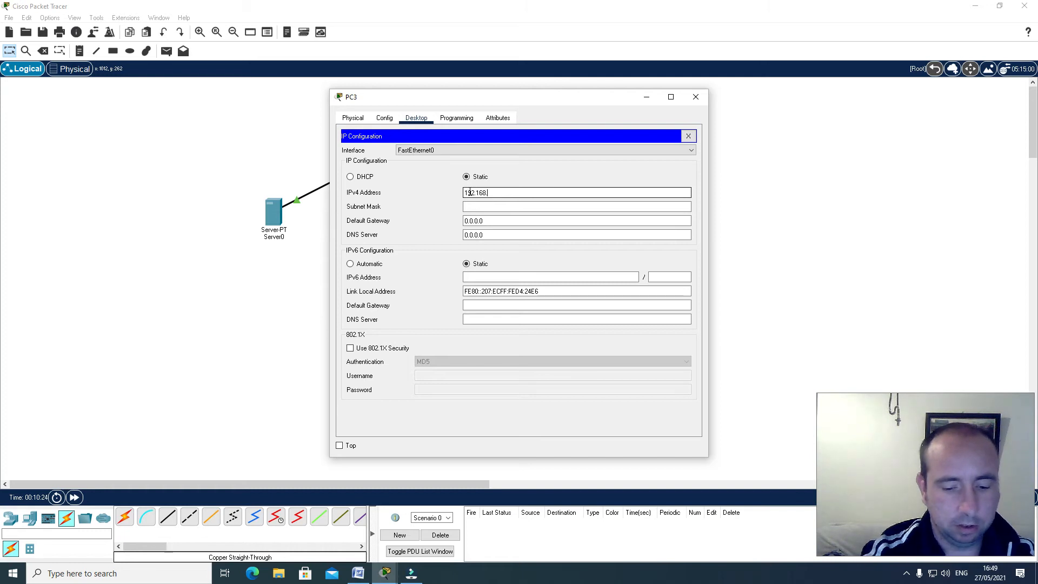
pyautogui.write('192.168.0.5')
pyautogui.click(474, 206)
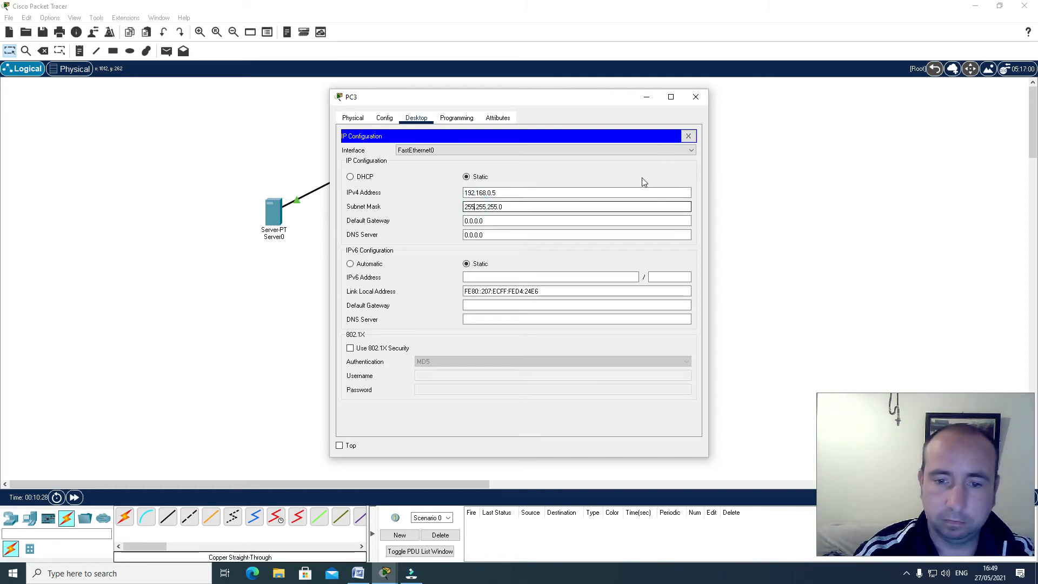
pyautogui.click(687, 137)
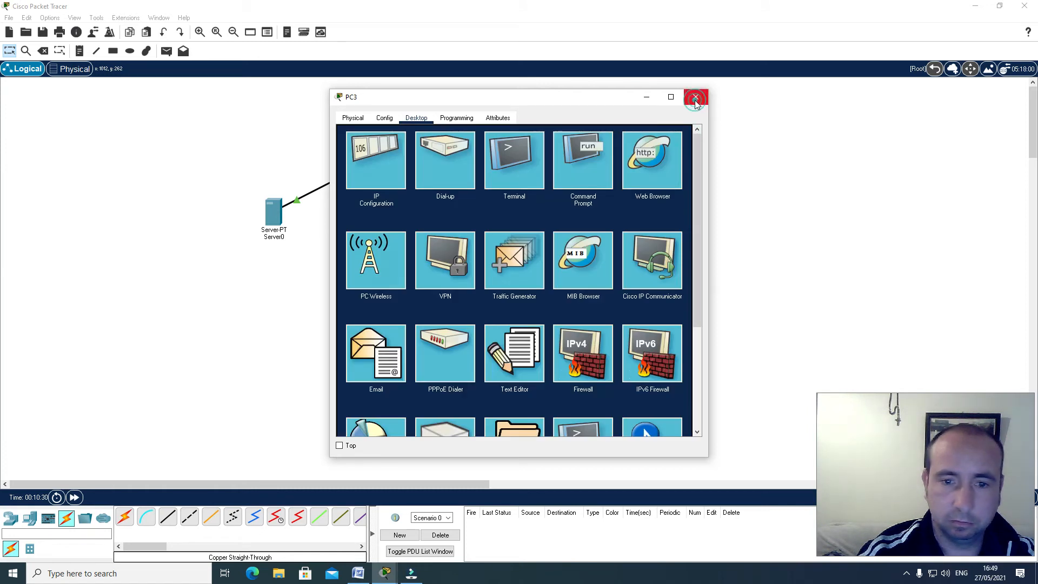
pyautogui.click(696, 101)
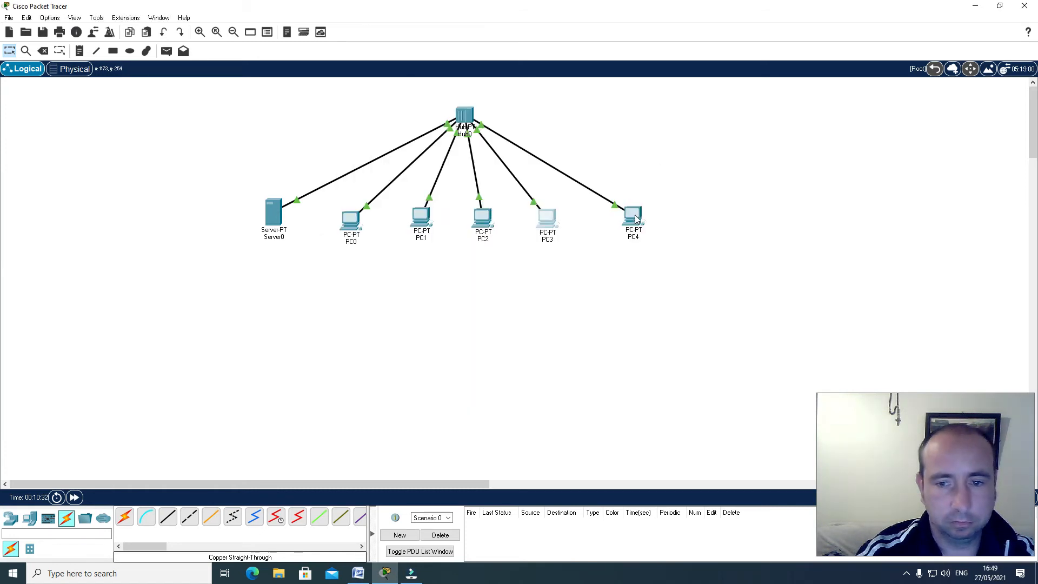
# Assign PC4 the static IPv4 address 192.168.0.6 with subnet mask 255.255.255.0, and close its window
pyautogui.click(634, 216)
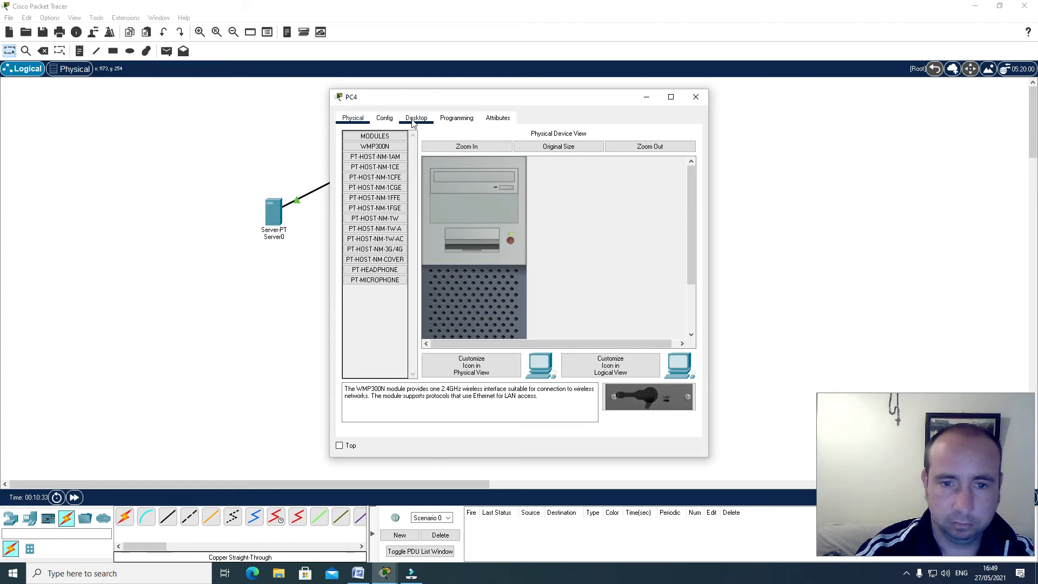
pyautogui.click(415, 118)
pyautogui.click(377, 156)
pyautogui.click(477, 192)
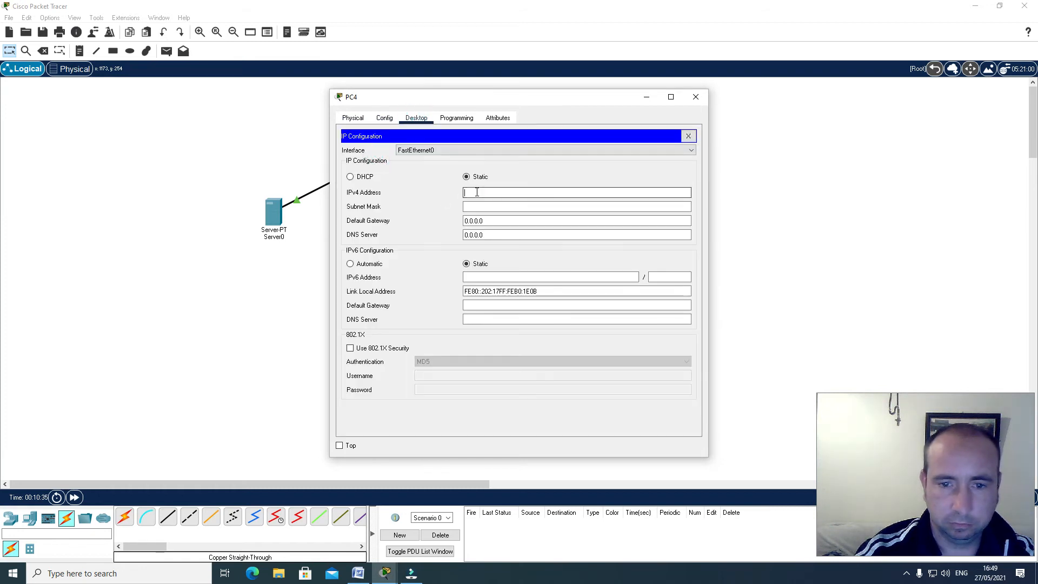
pyautogui.write('192.168.0.6')
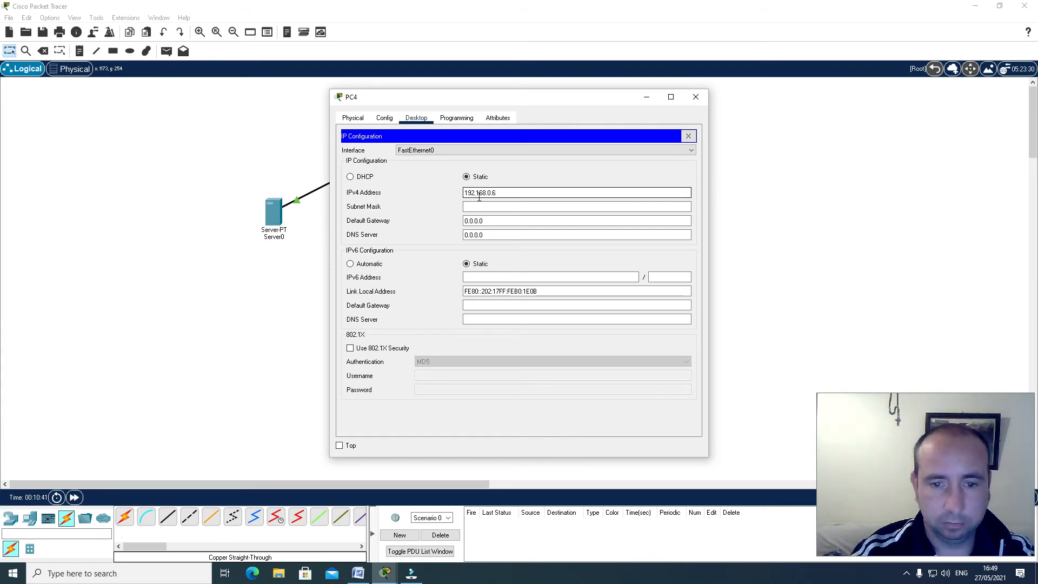
pyautogui.click(477, 207)
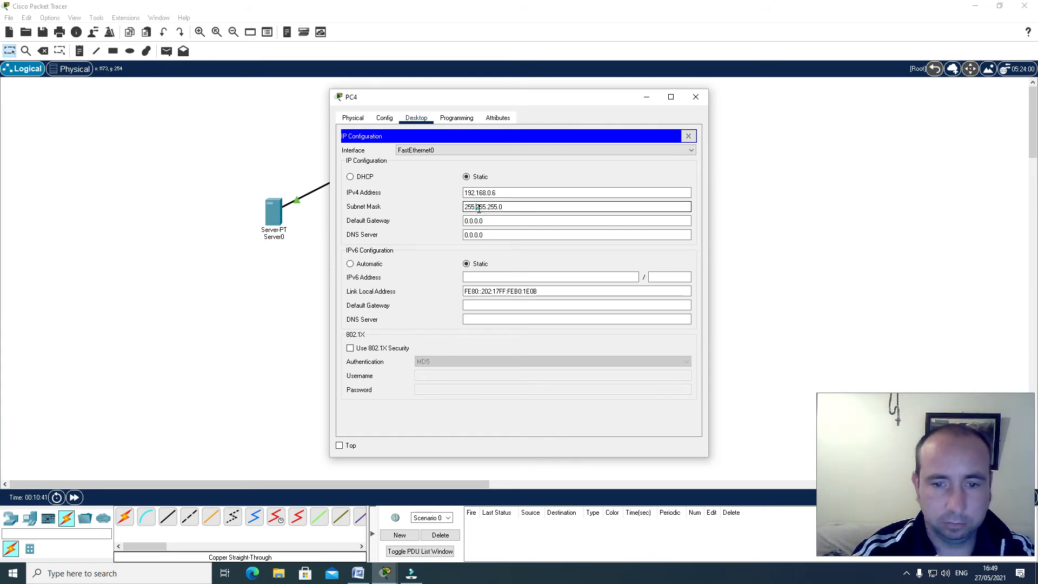
pyautogui.click(688, 137)
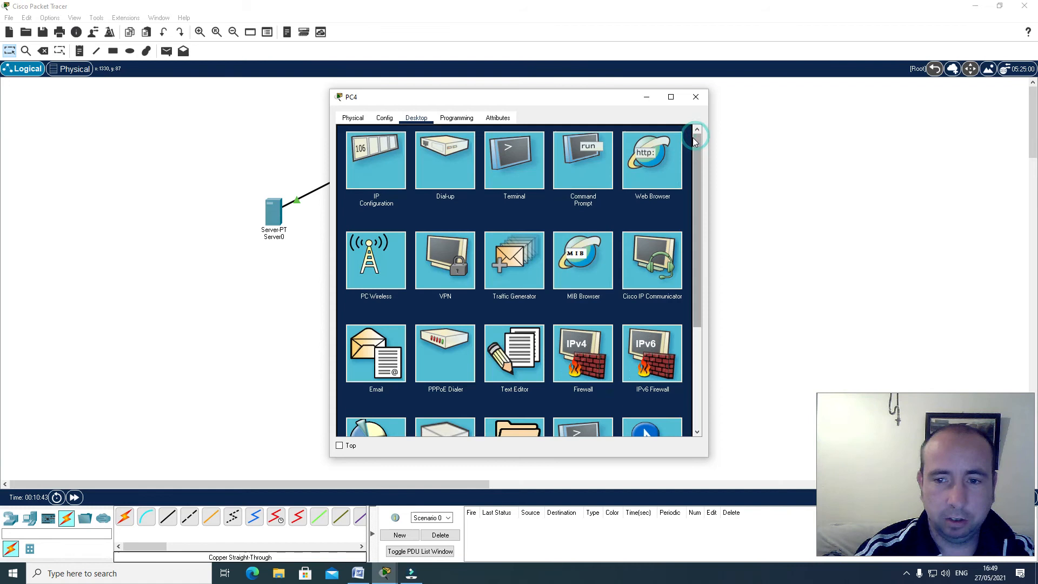
pyautogui.click(695, 97)
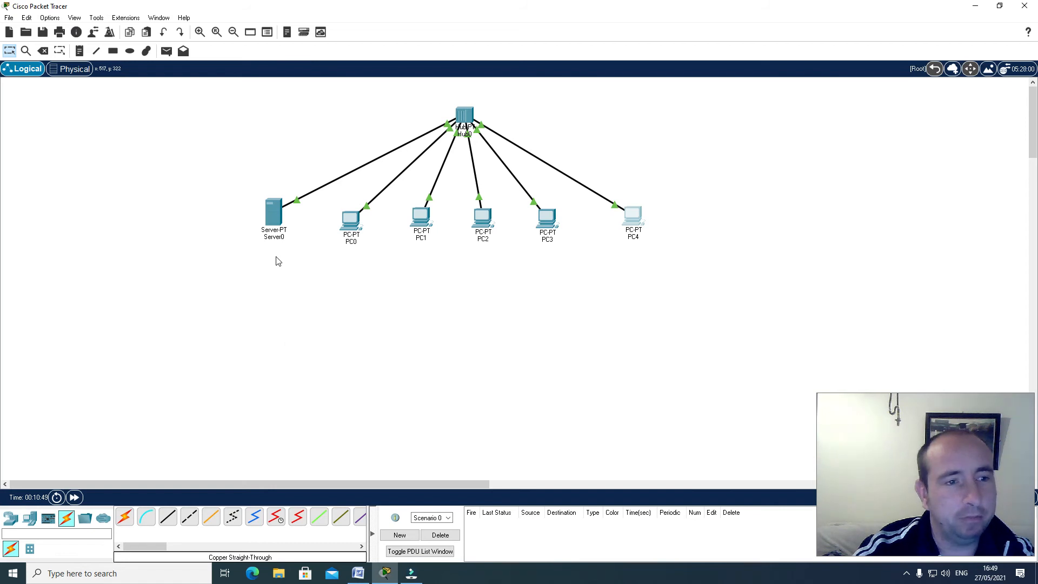
# Inspect the hub, server and cabling in the Corporate Office's Main Wiring Closet in the physical workspace, and return to the logical workspace
pyautogui.click(66, 74)
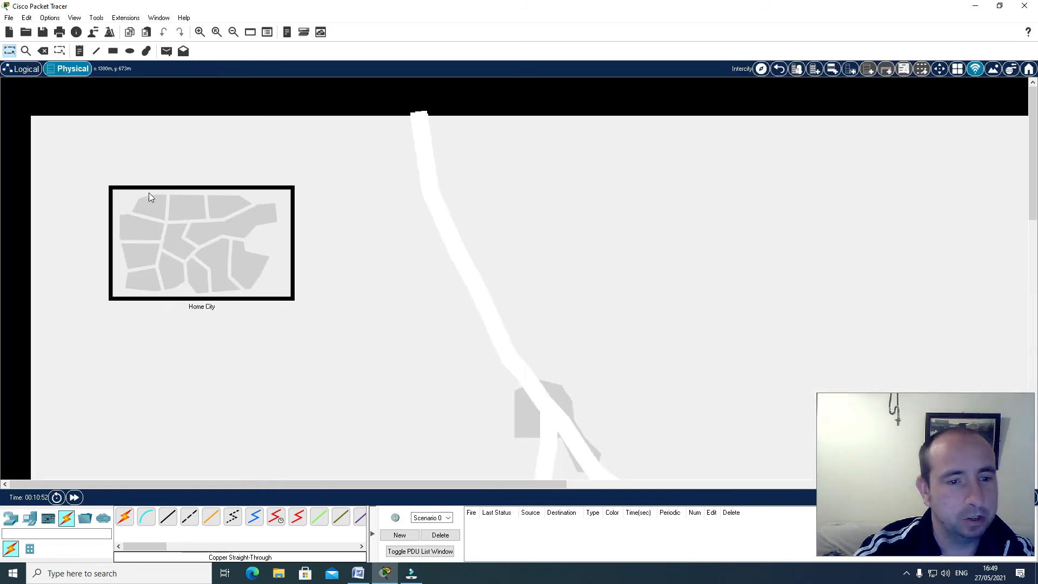
pyautogui.click(185, 239)
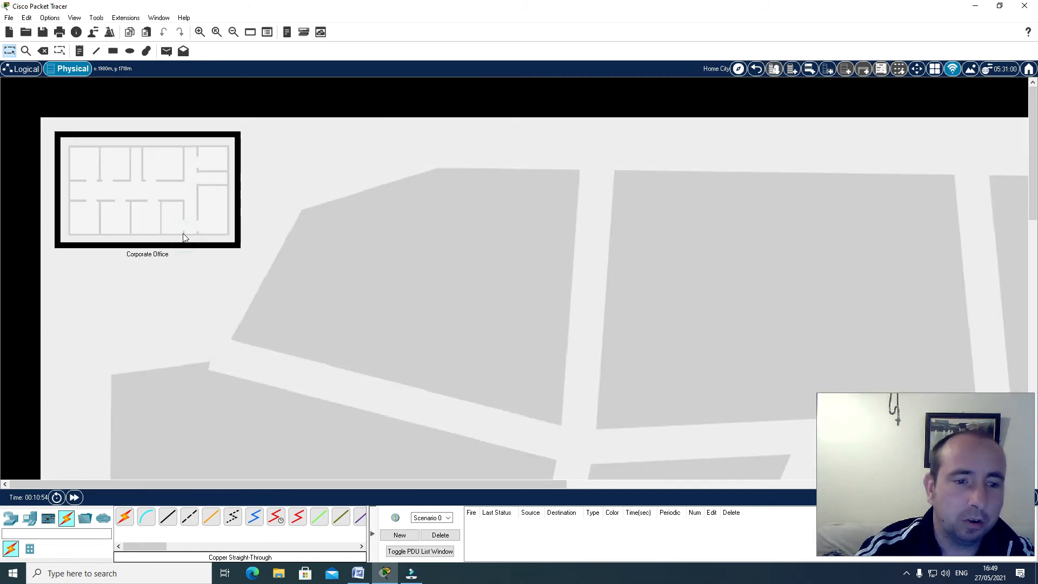
pyautogui.click(141, 196)
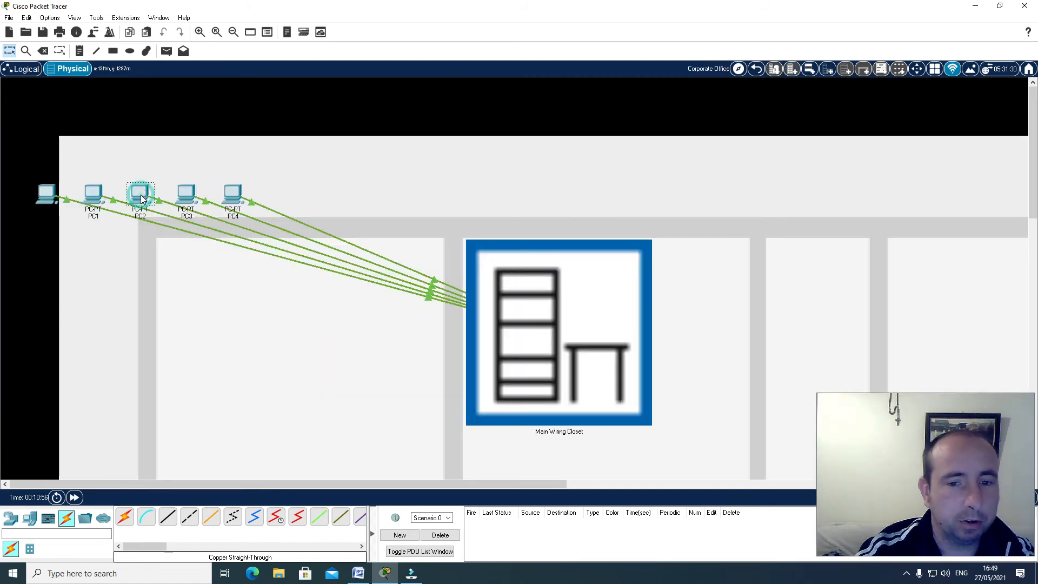
pyautogui.click(514, 332)
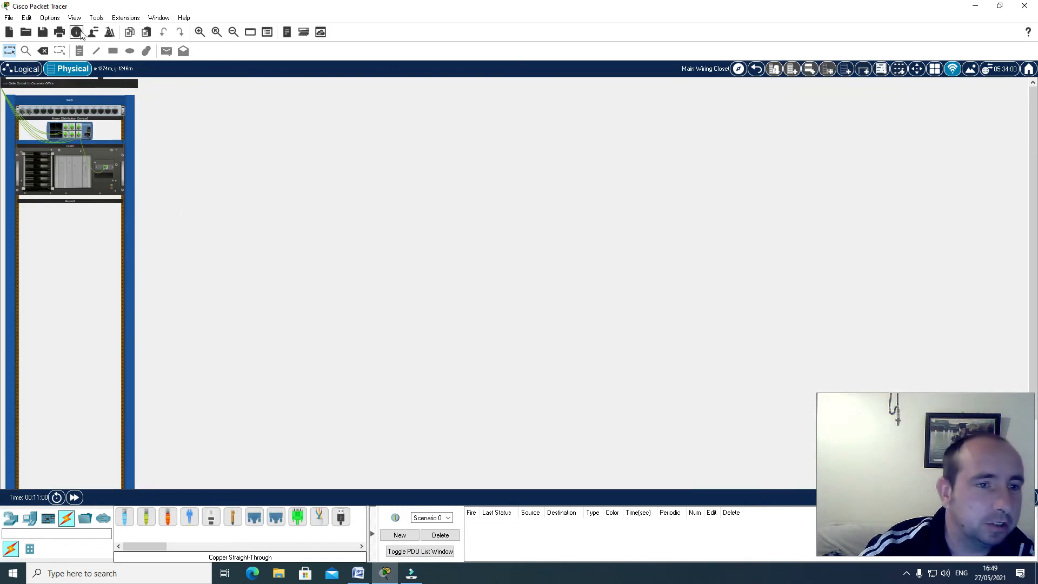
pyautogui.click(199, 32)
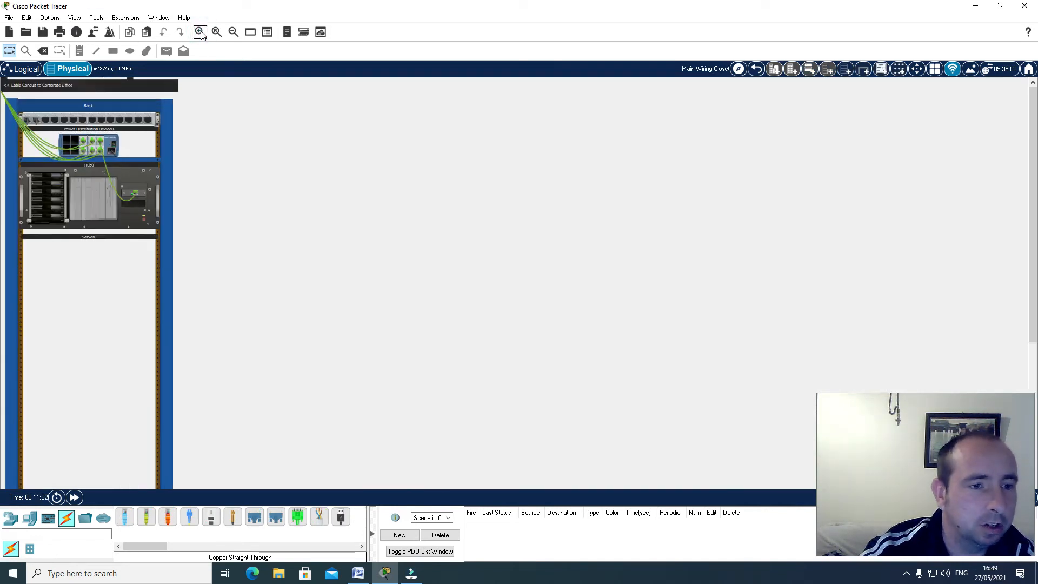
pyautogui.click(199, 32)
pyautogui.click(200, 32)
pyautogui.click(200, 32)
pyautogui.click(200, 33)
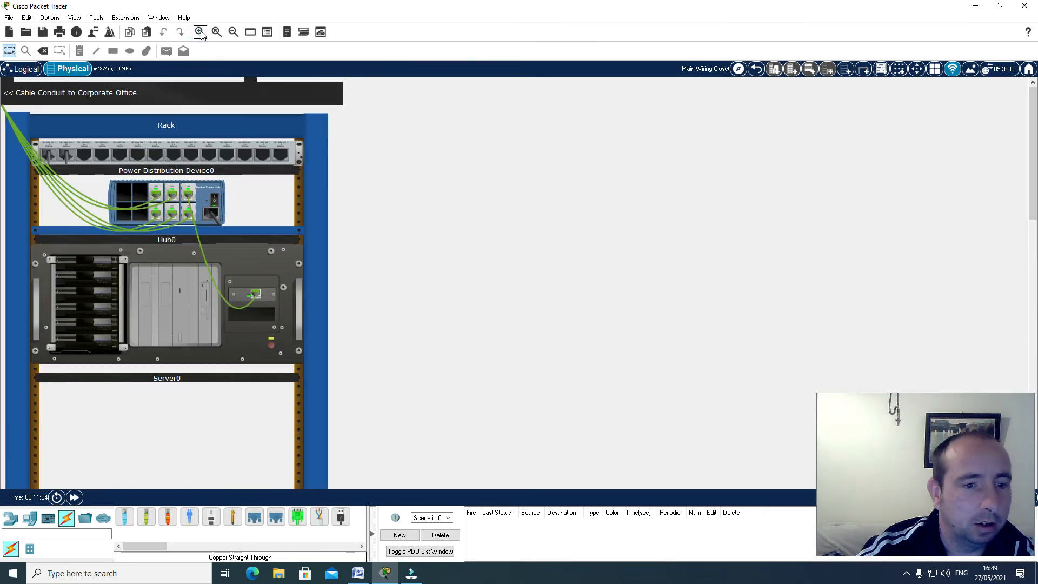
pyautogui.click(199, 33)
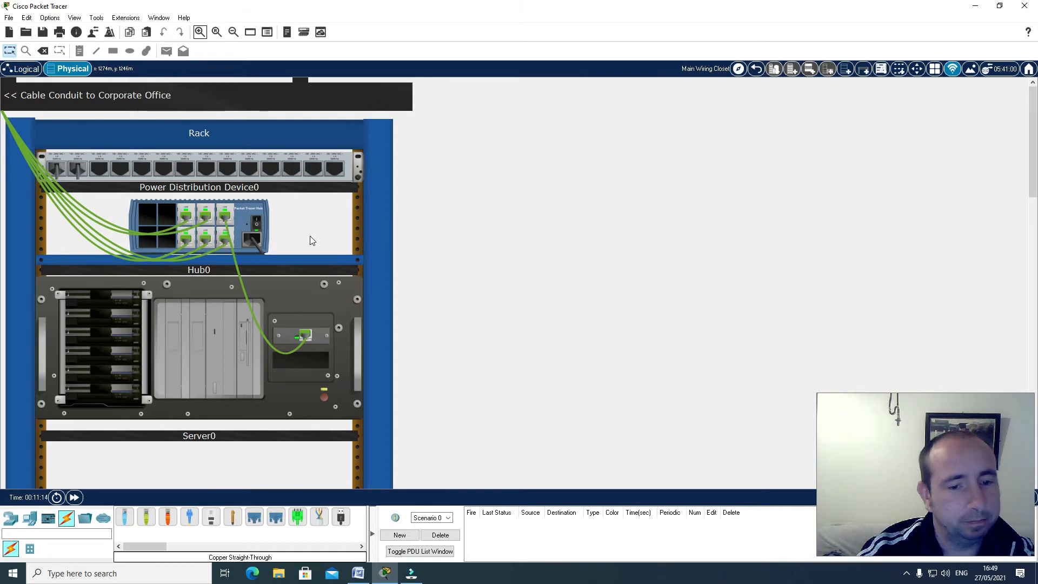
pyautogui.moveTo(303, 336)
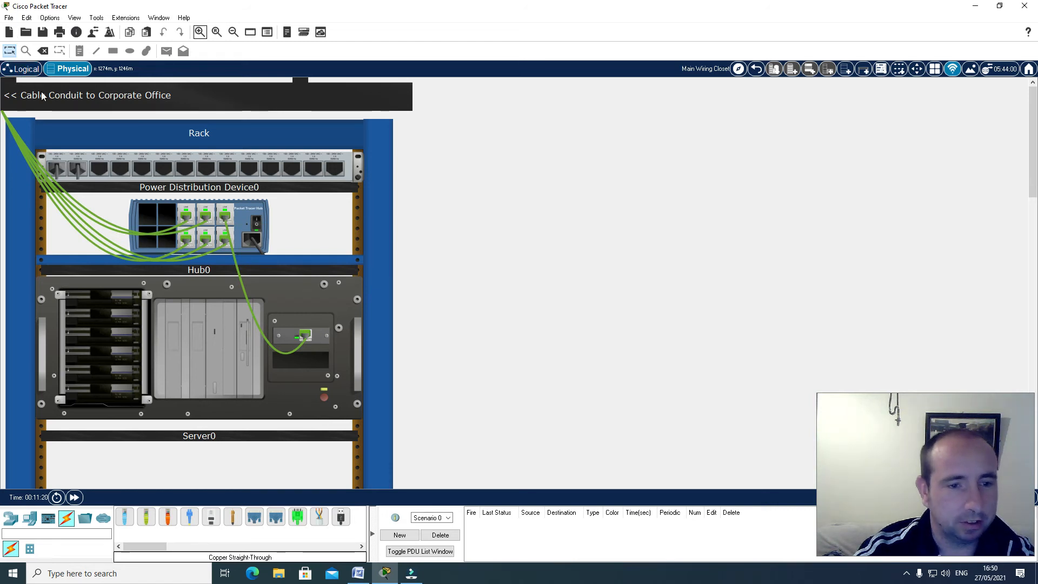
pyautogui.click(22, 69)
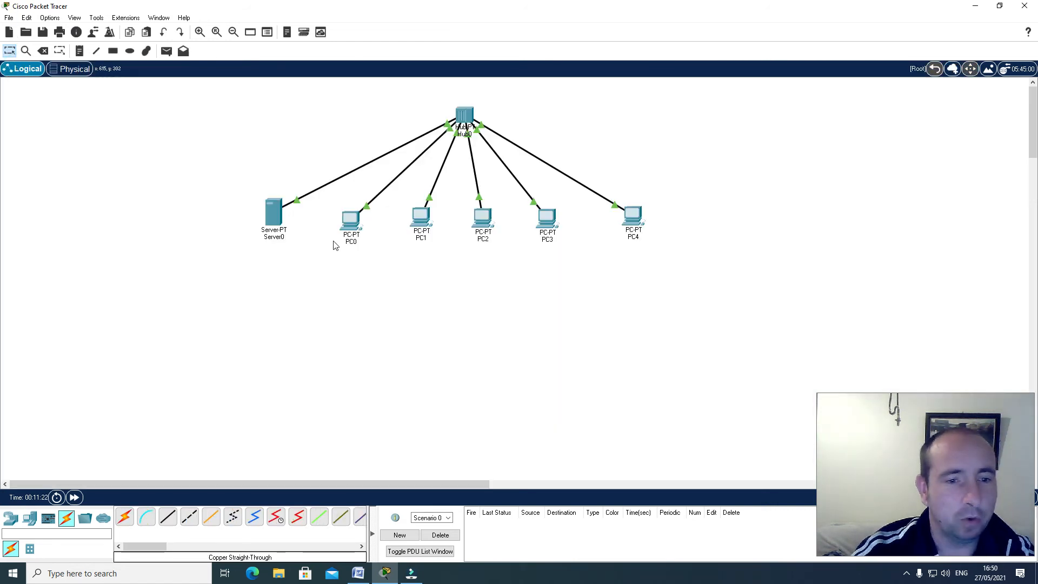
# Check Server0's IP configuration and close its window
pyautogui.moveTo(272, 216)
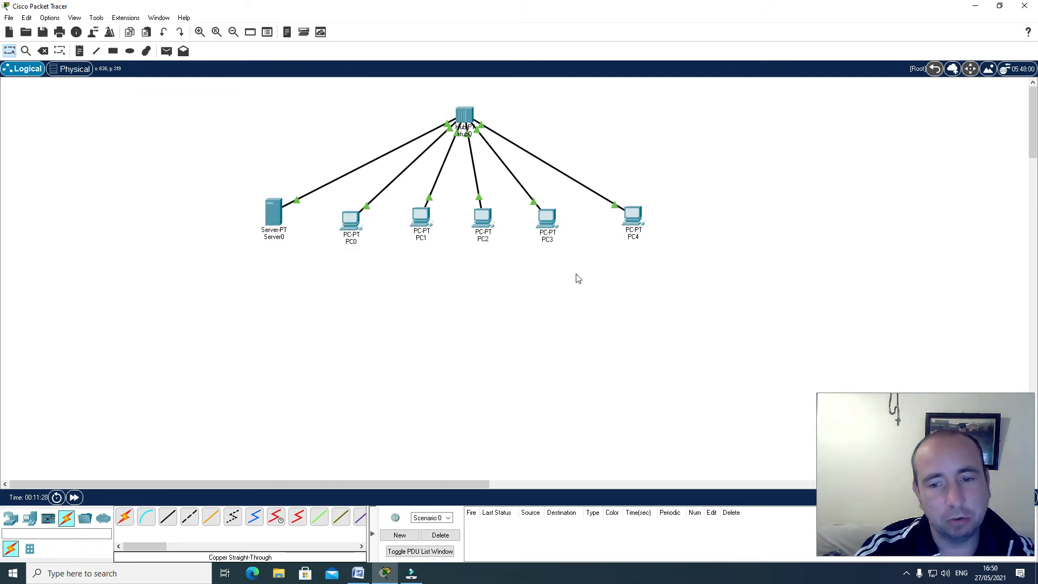
pyautogui.click(274, 218)
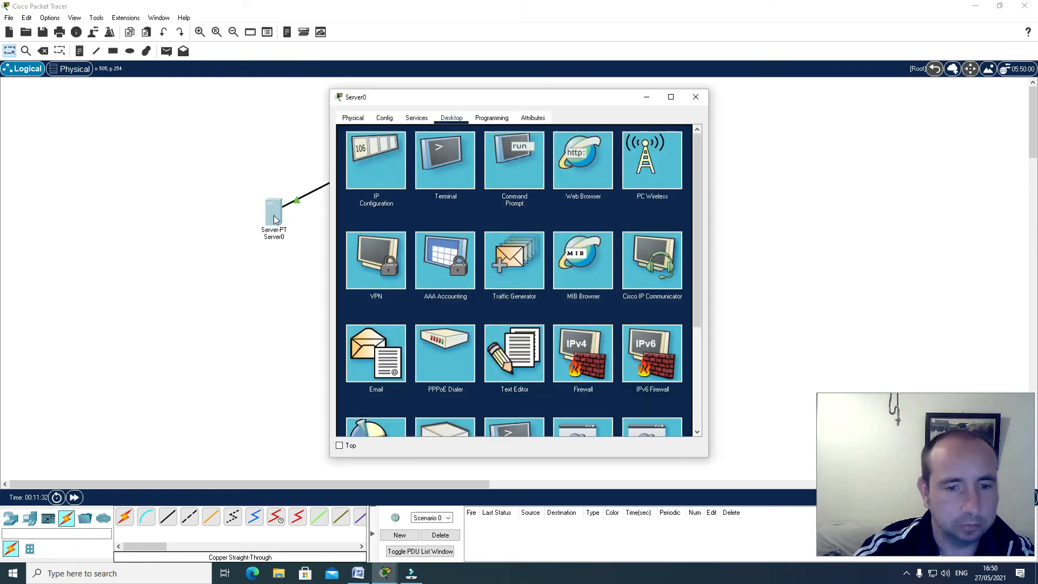
pyautogui.click(376, 165)
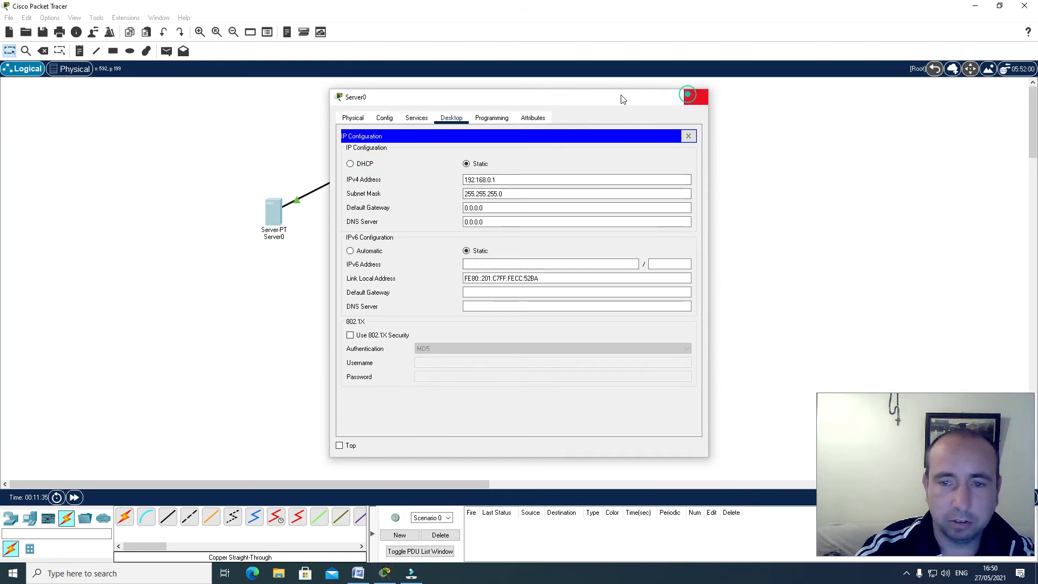
pyautogui.click(696, 97)
# Ping PC4 at 192.168.0.6 from Server0's Command Prompt, and close the server's window
pyautogui.click(273, 211)
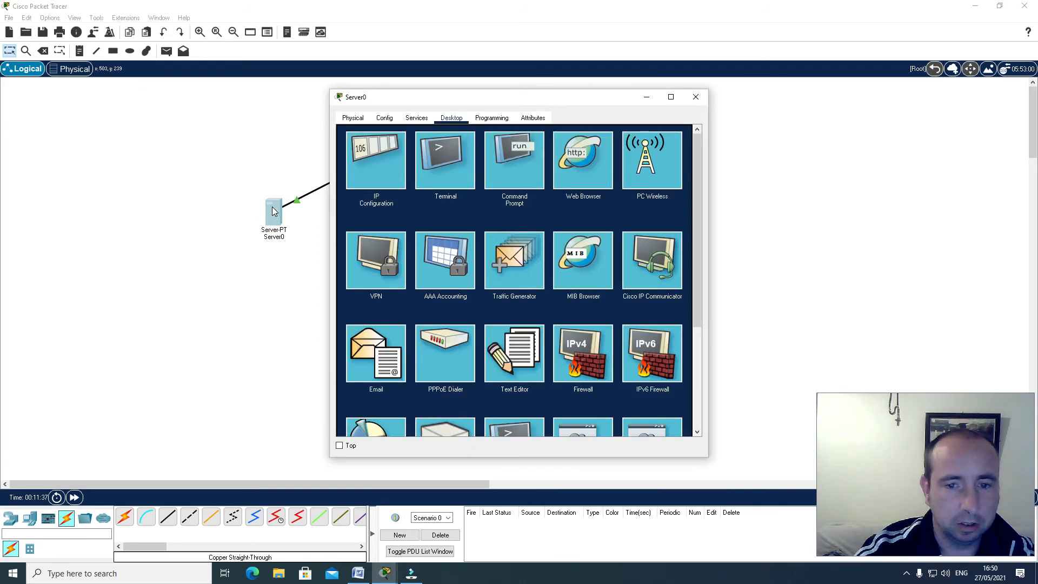
pyautogui.click(520, 154)
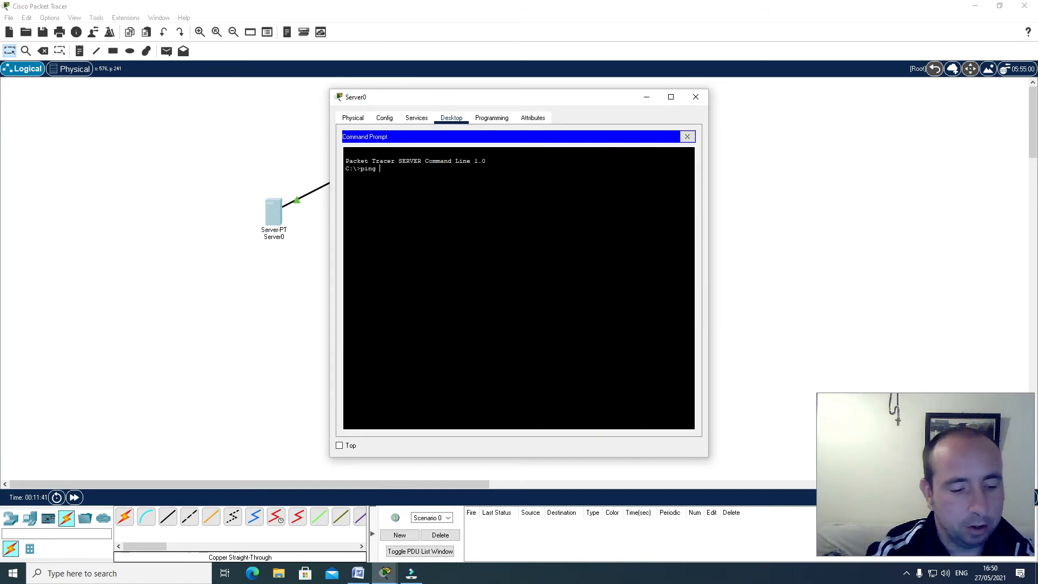
pyautogui.write('ping 192.168.0.6')
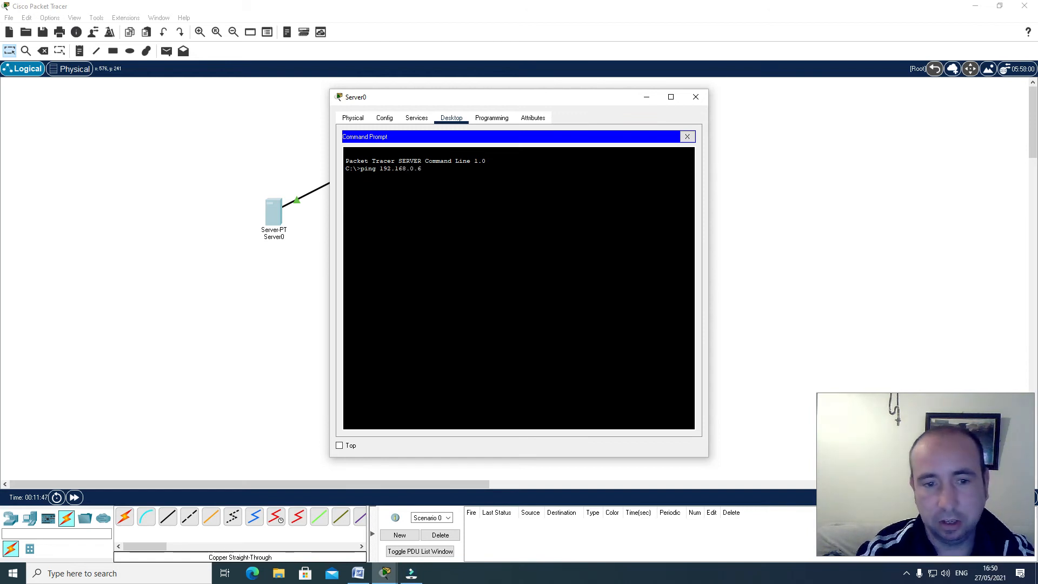
pyautogui.press('Return')
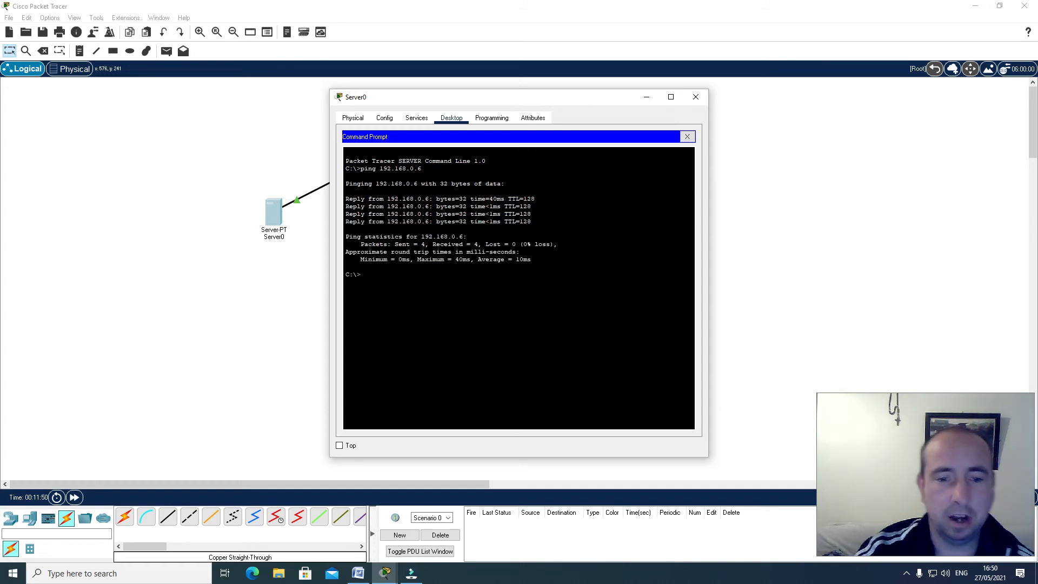
pyautogui.click(698, 98)
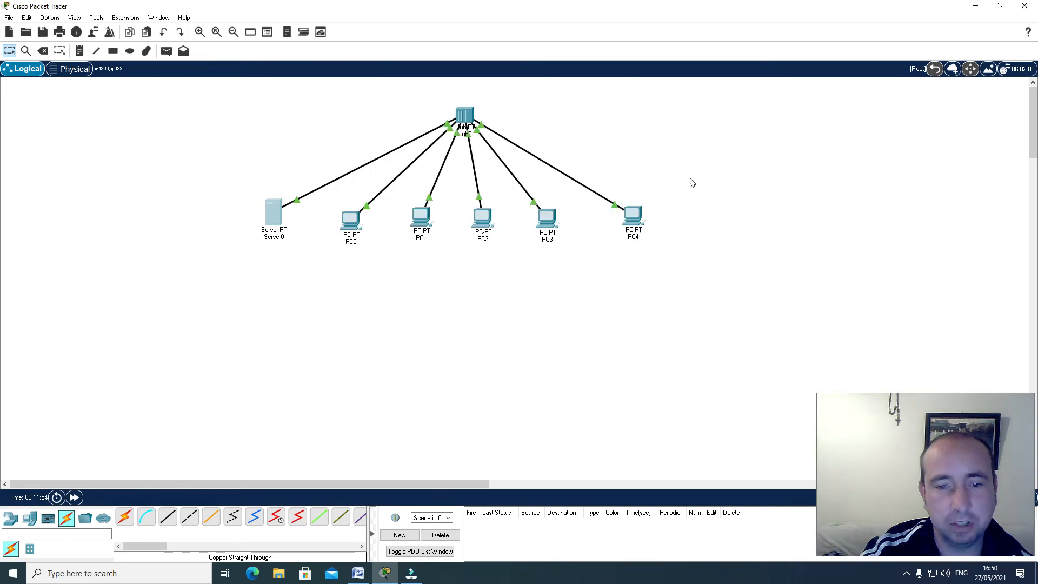
# Switch the network from Realtime to Simulation mode
pyautogui.moveTo(886, 429); pyautogui.dragTo(795, 117)
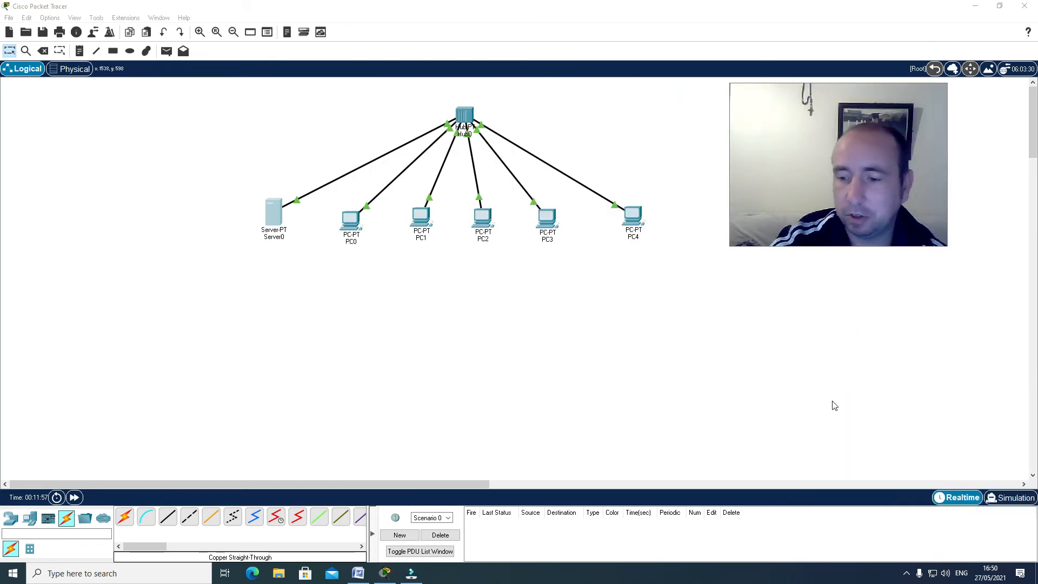
pyautogui.click(1018, 497)
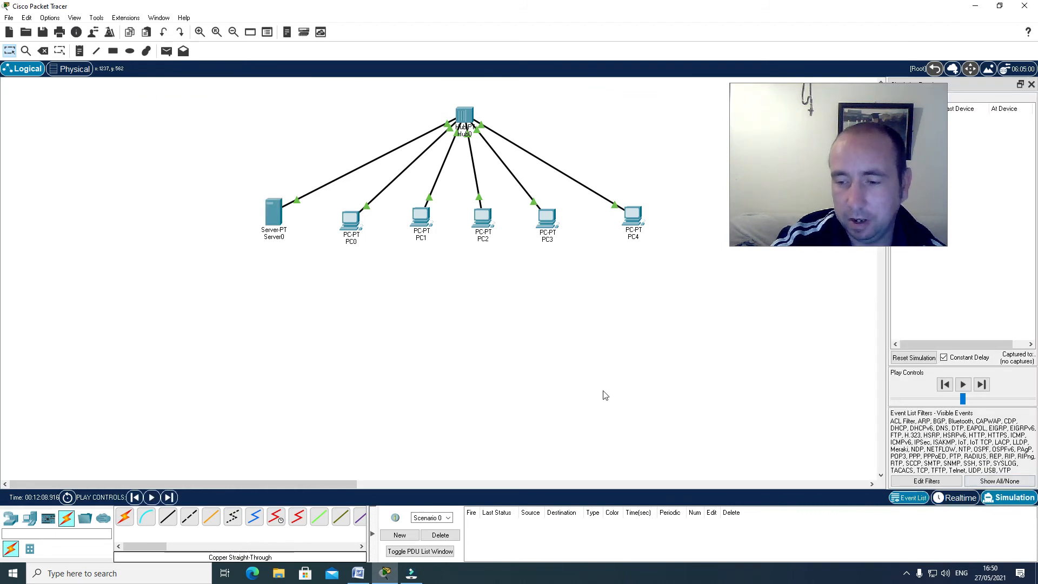
pyautogui.moveTo(729, 141); pyautogui.dragTo(623, 352)
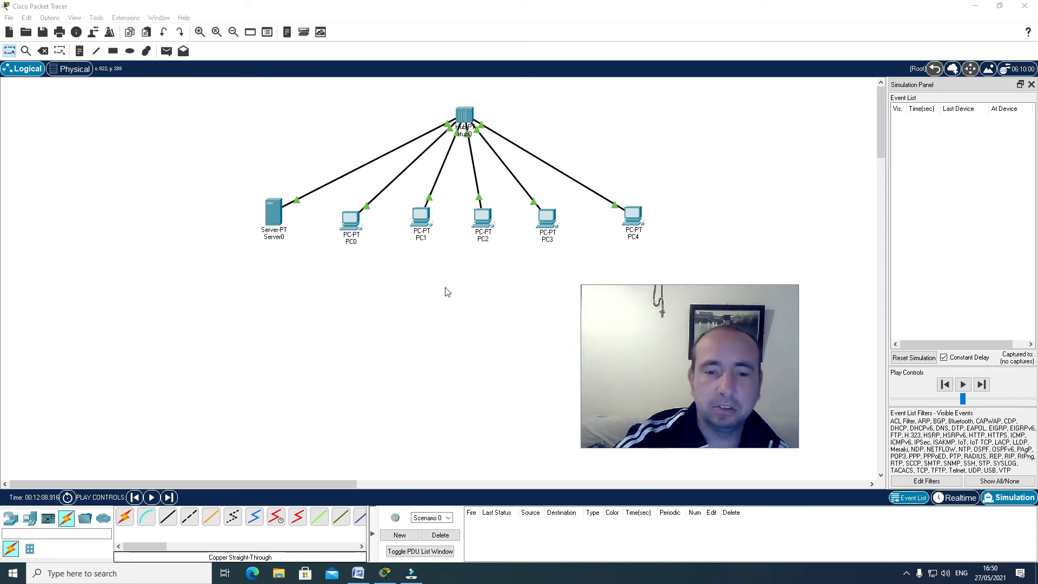
# Open Server0's Traffic Generator and set the PING destination IP address to 192.168.0.5
pyautogui.click(273, 219)
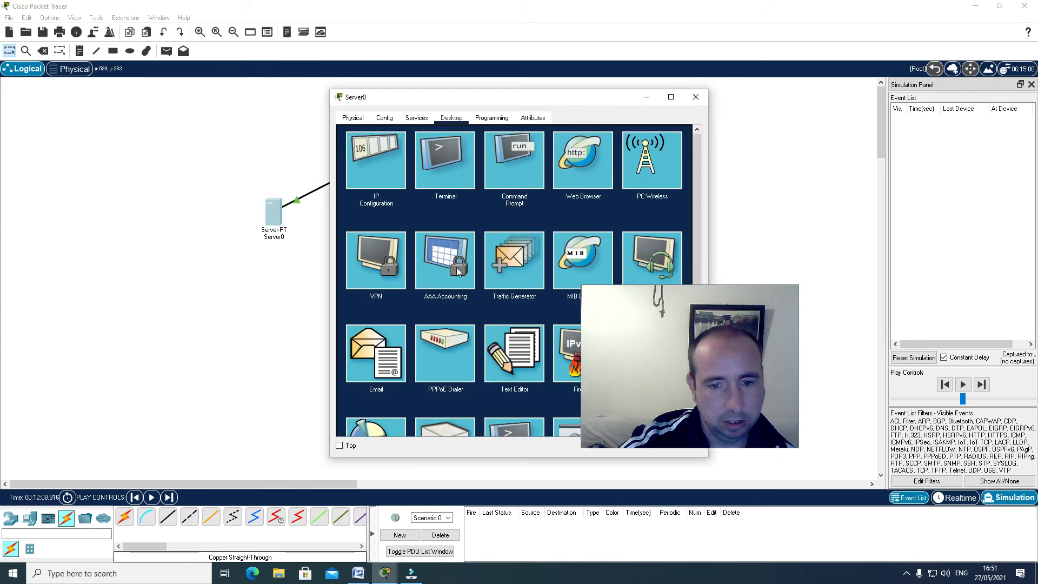
pyautogui.click(513, 256)
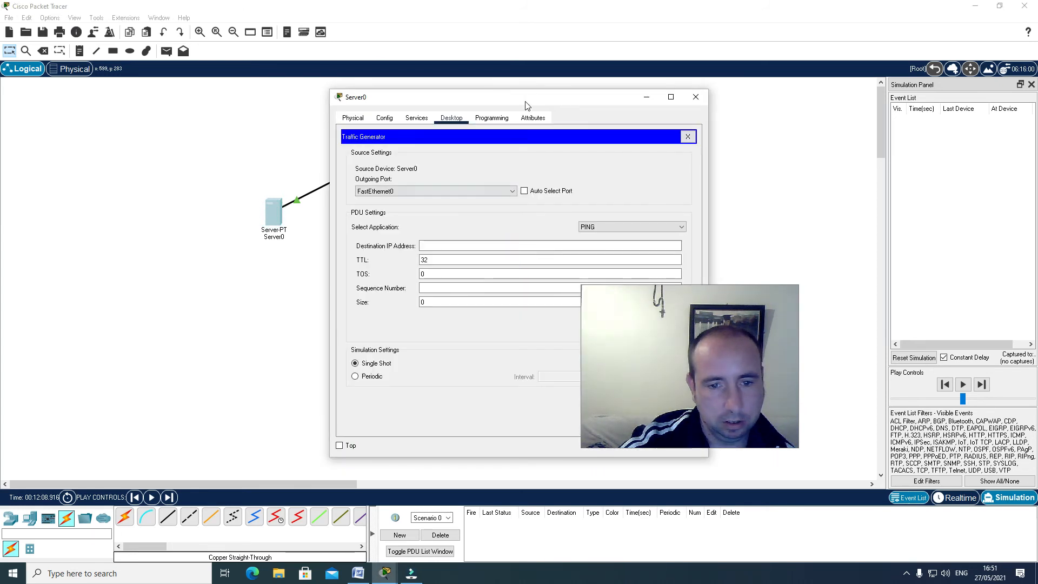
pyautogui.moveTo(532, 98); pyautogui.dragTo(405, 77)
pyautogui.click(324, 224)
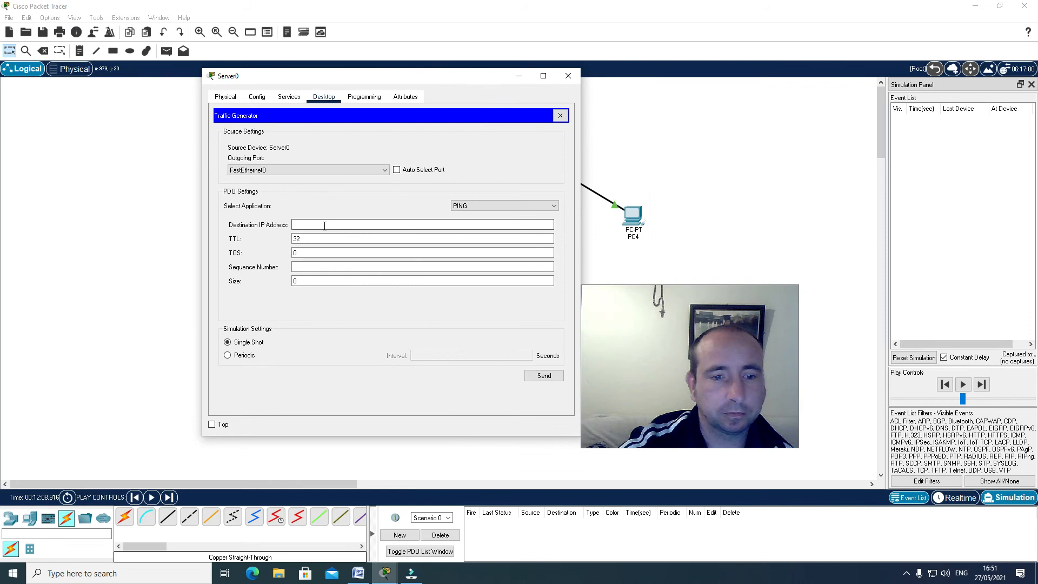
pyautogui.write('192.168')
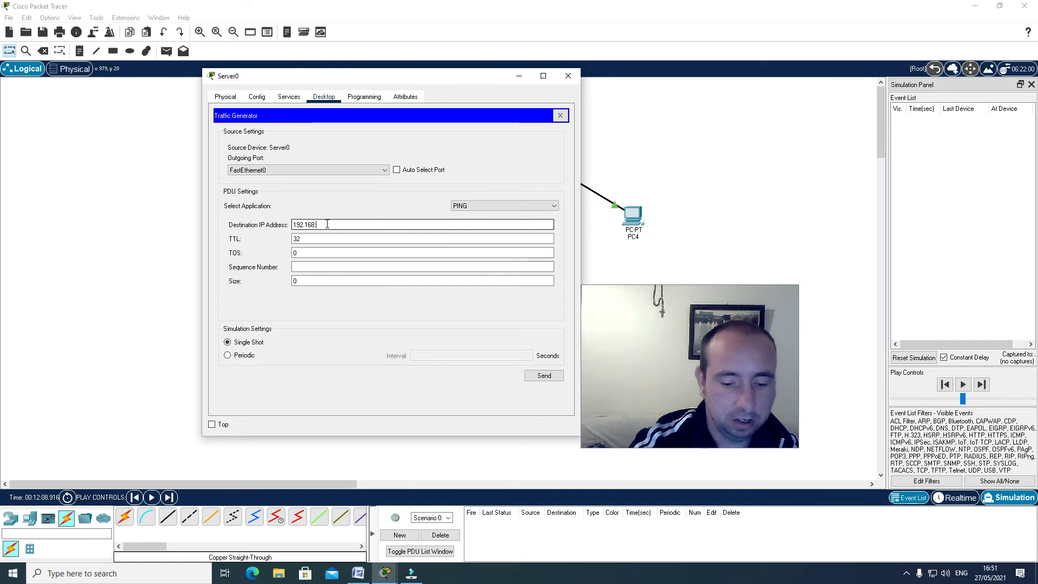
pyautogui.write('.0.5')
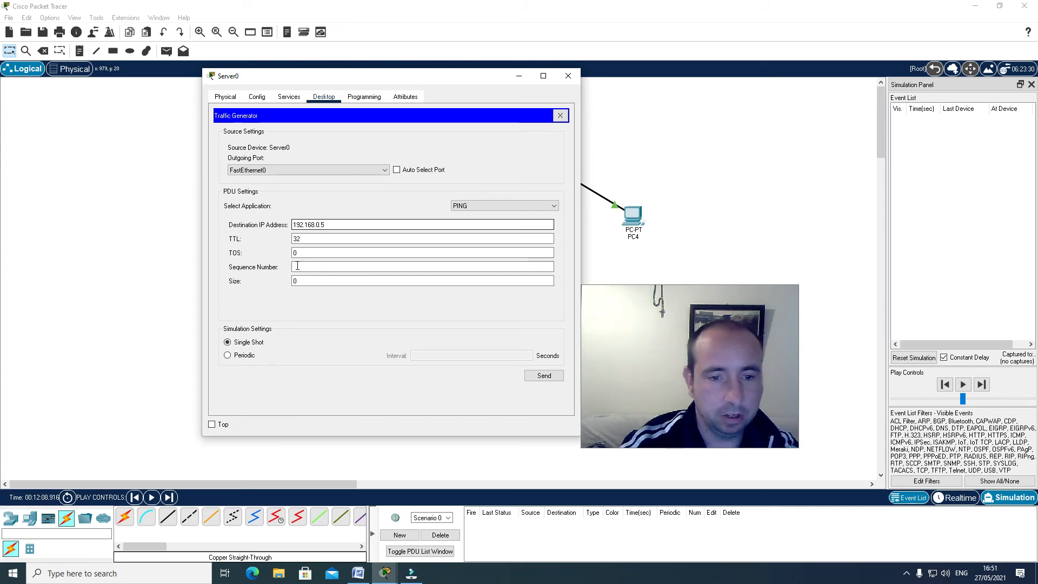
# Set the ping PDU's sequence number to 25 and its size to 30
pyautogui.click(297, 265)
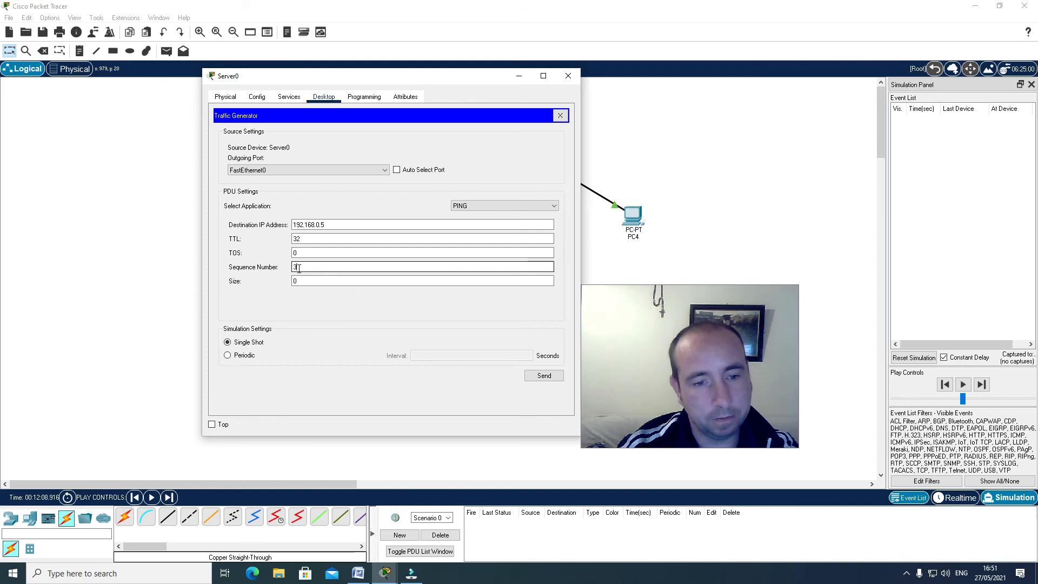
pyautogui.press('BackSpace')
pyautogui.write('25')
pyautogui.click(301, 280)
pyautogui.press('BackSpace')
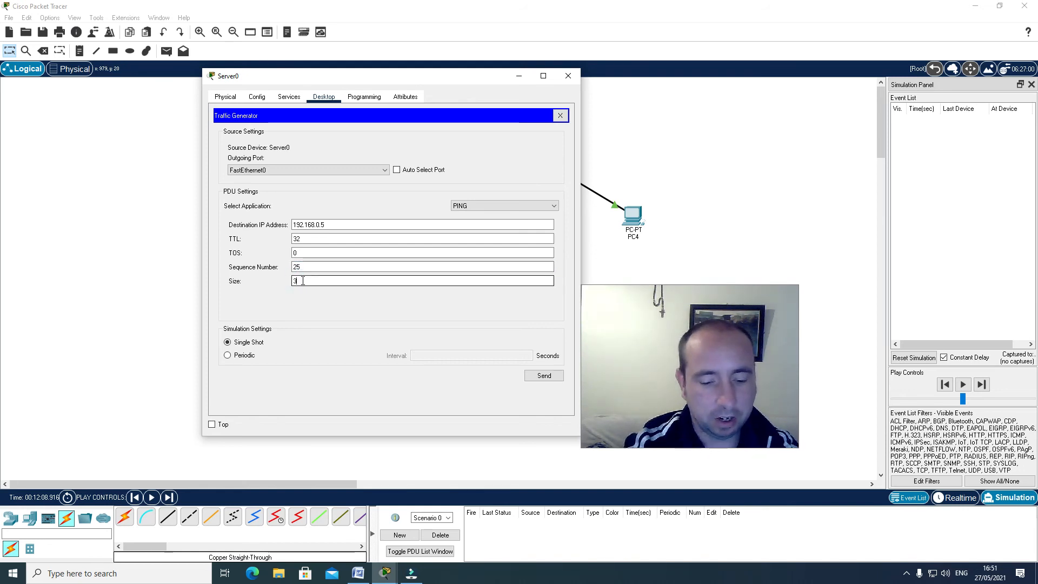
pyautogui.write('30')
# Make the ping traffic periodic with a 15-second interval and send it
pyautogui.click(227, 355)
pyautogui.click(416, 356)
pyautogui.write('15')
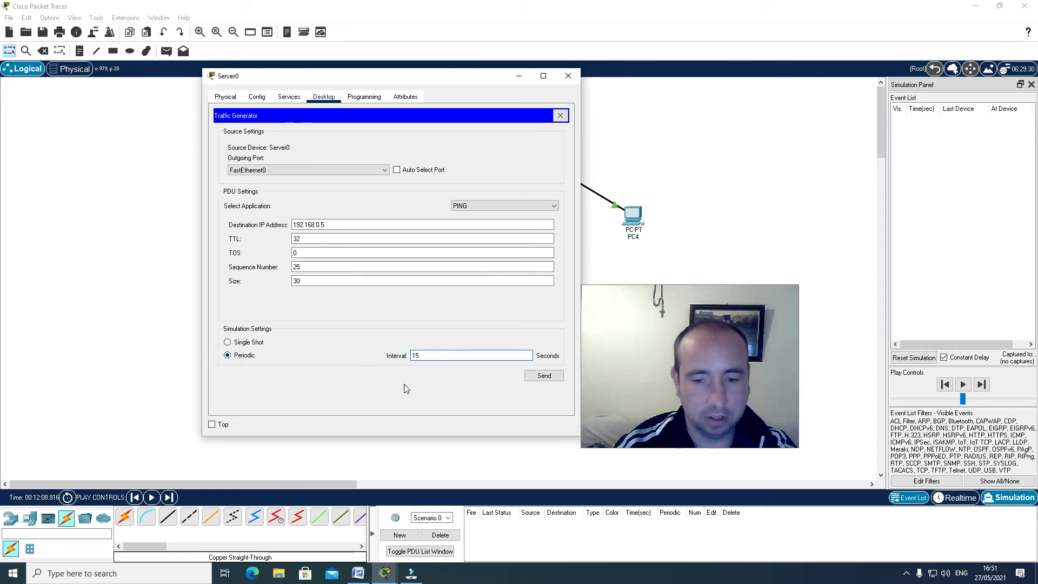
pyautogui.click(540, 381)
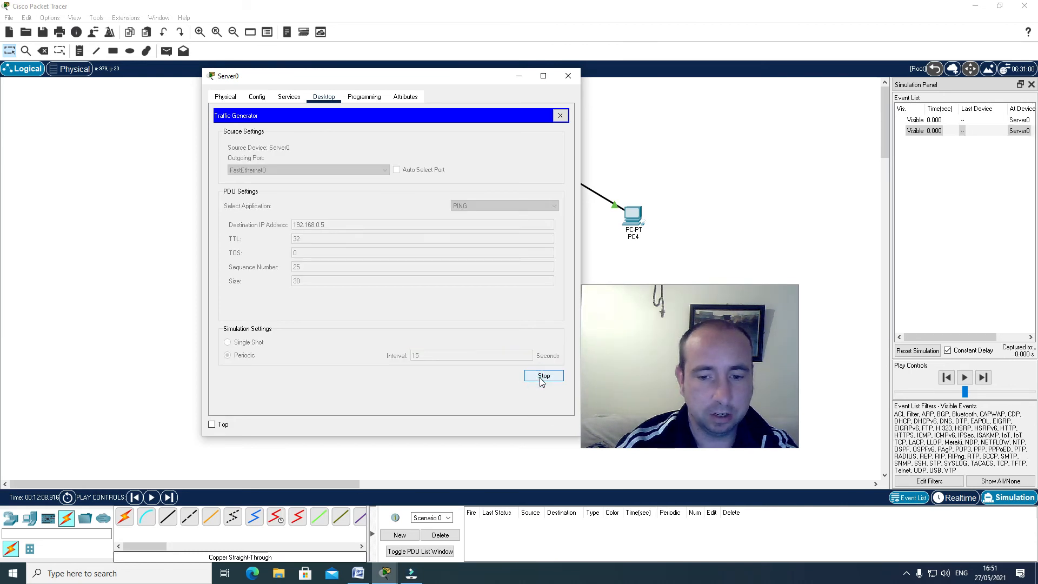
# Minimize the Server0 window, play the ping simulation, and replay it from the first event before pausing it
pyautogui.click(518, 76)
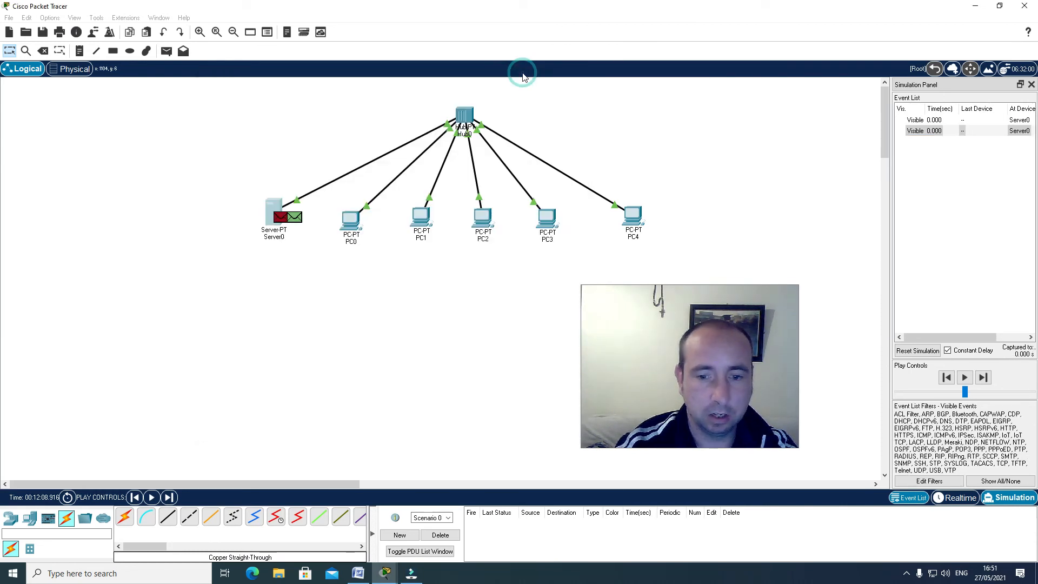
pyautogui.click(964, 378)
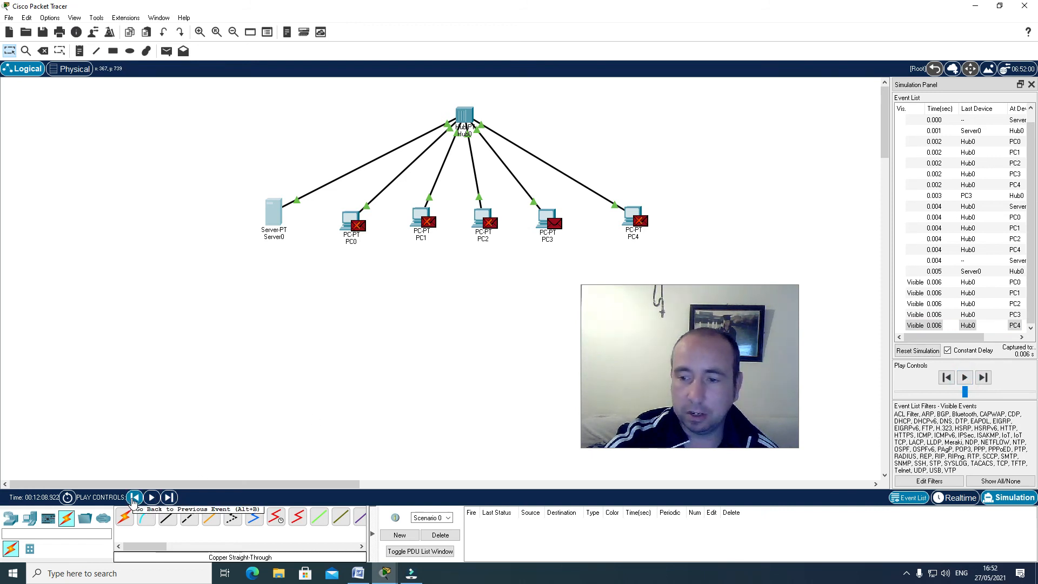
pyautogui.click(135, 497)
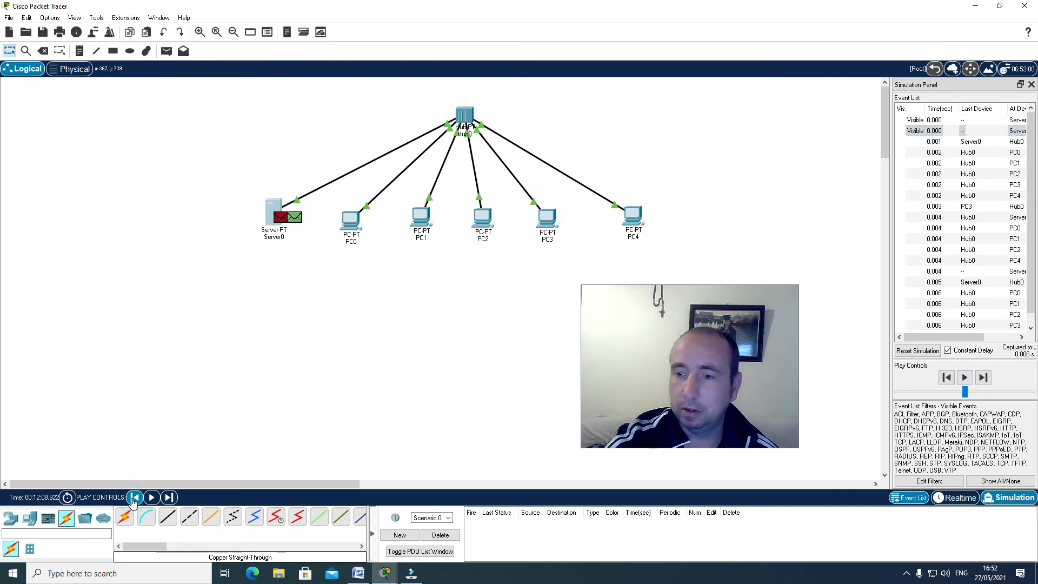
pyautogui.click(152, 498)
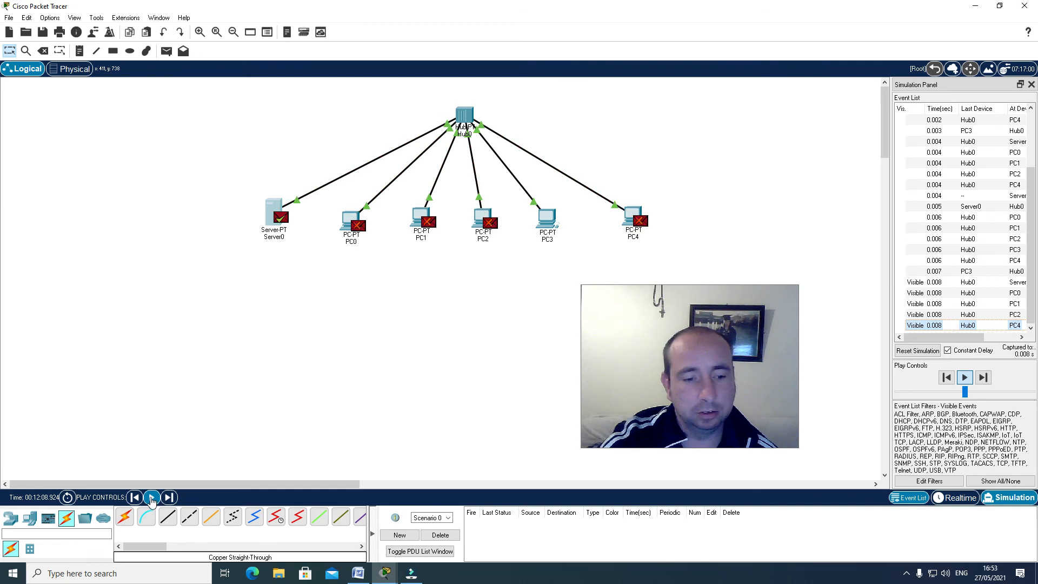
pyautogui.click(151, 498)
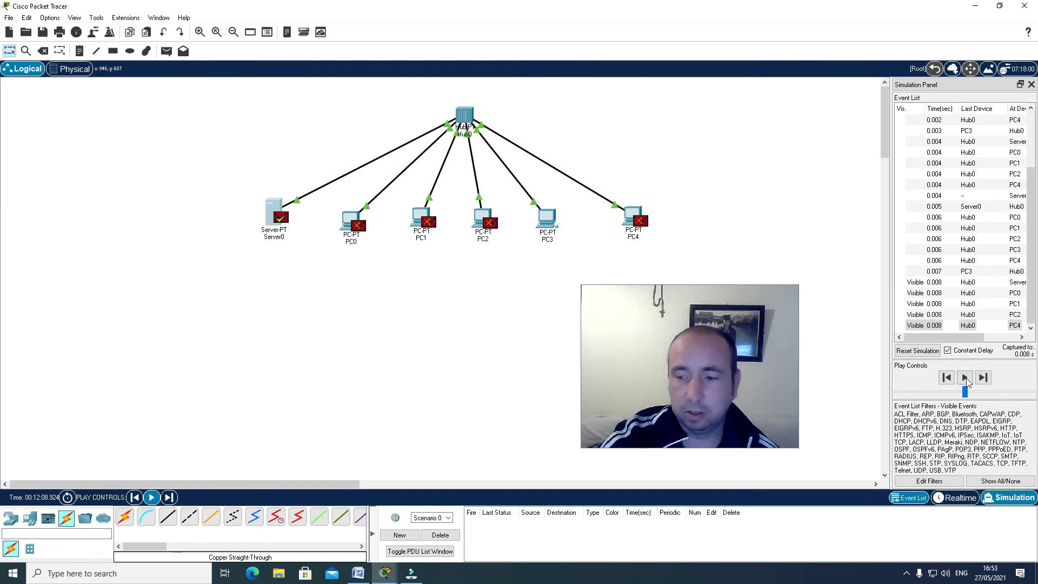